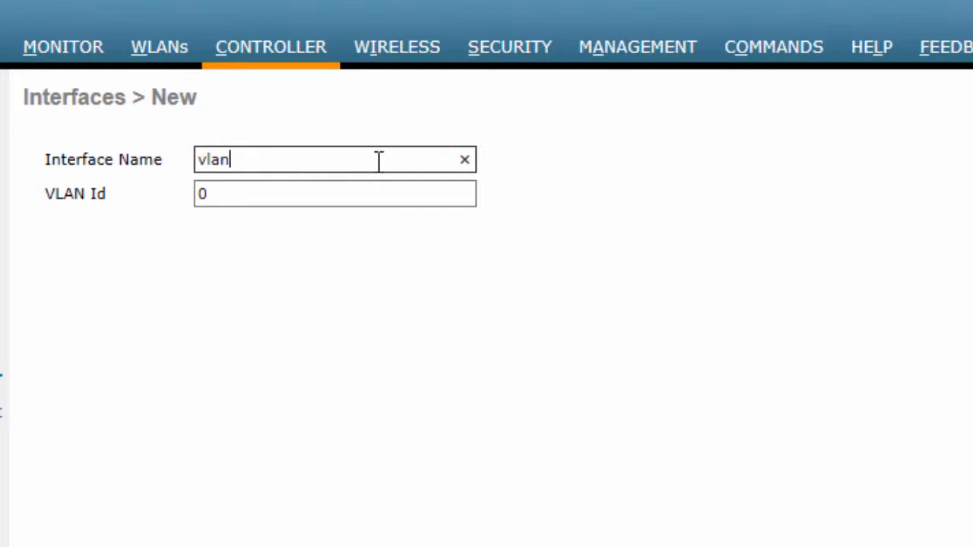
Create a new interface named vlan57 with VLAN ID 57.
key("Tab")
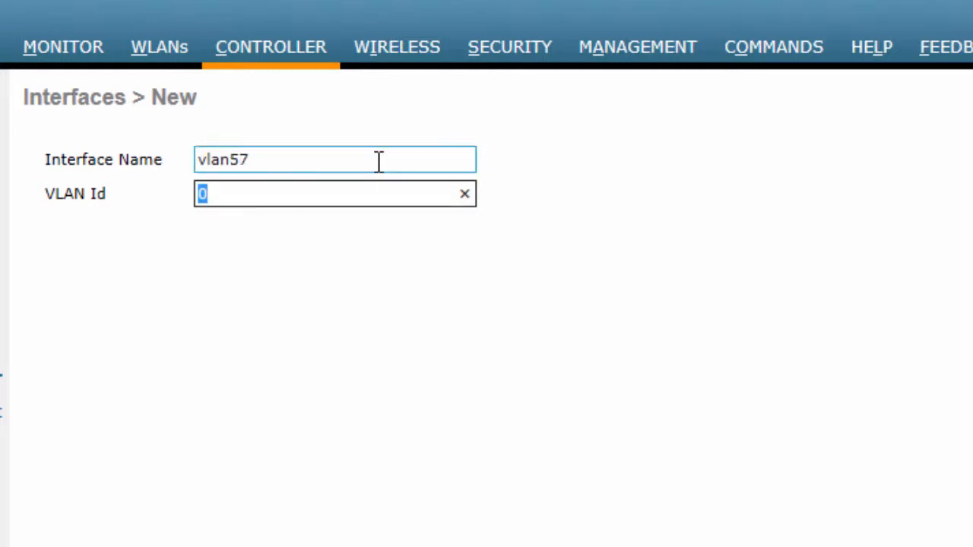
type("57")
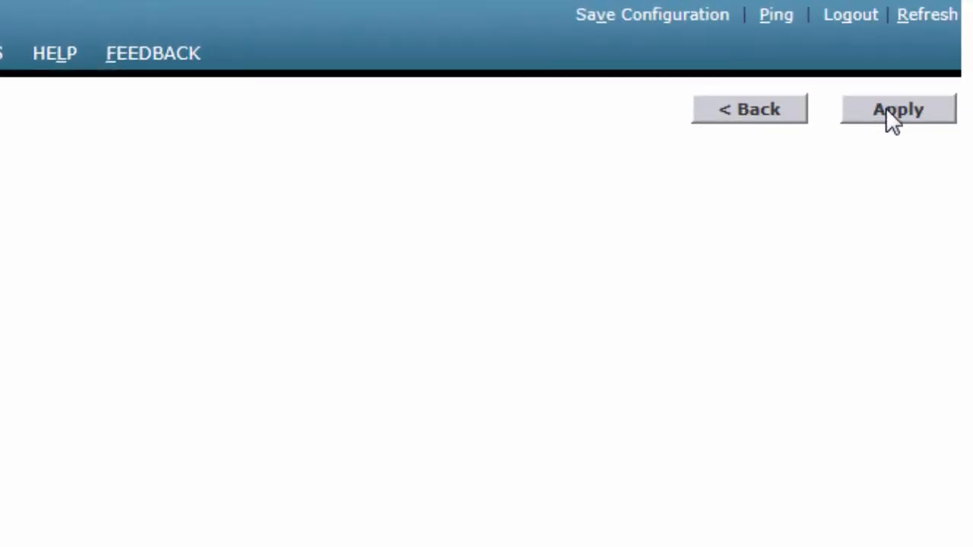
left_click(886, 108)
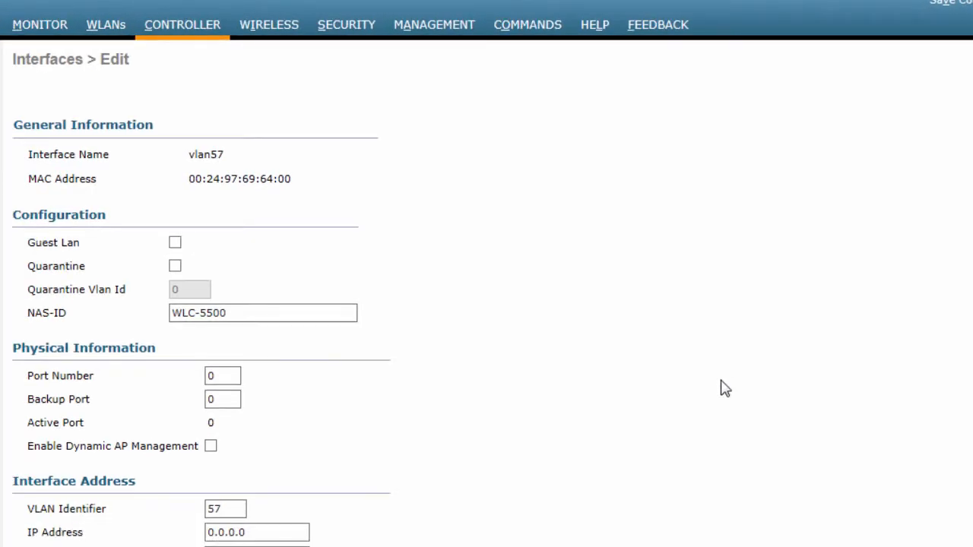
Set the vlan57 interface's IP address to 9.2.57.10, netmask to 255.255.255.0 and gateway to 9.2.57.1.
scroll(722, 388, "down", 2)
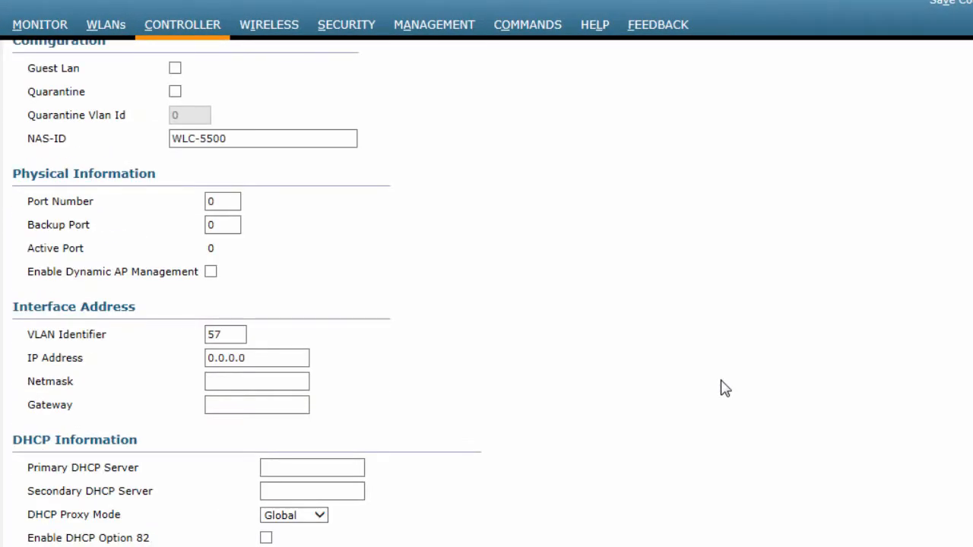
left_click(306, 358)
left_click(285, 359)
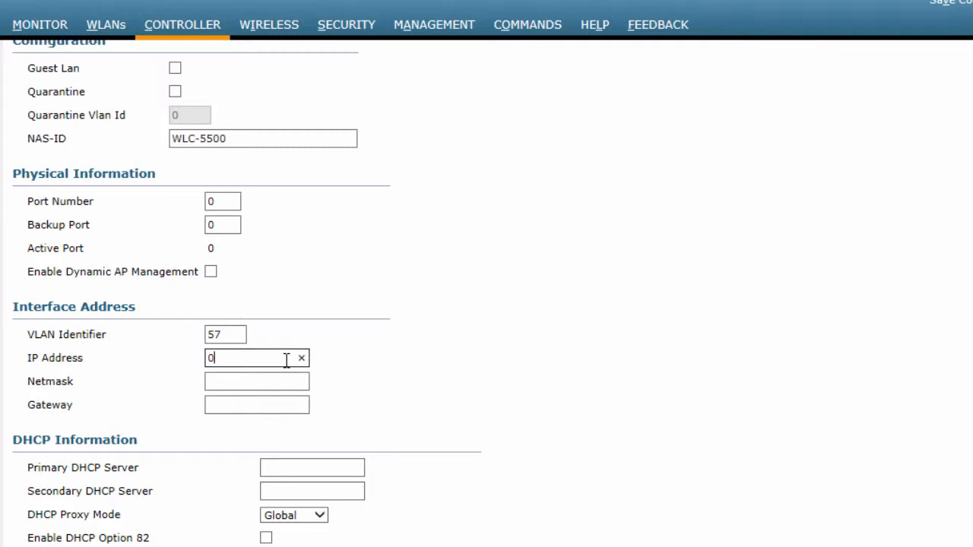
key("BackSpace")
type("9.2.57.10")
key("Tab")
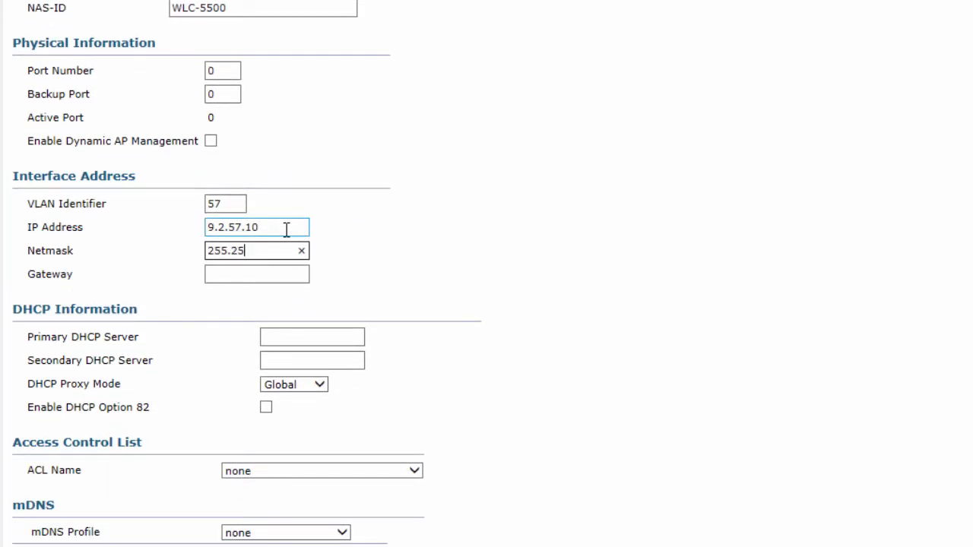
type("255.255.255.0")
key("Tab")
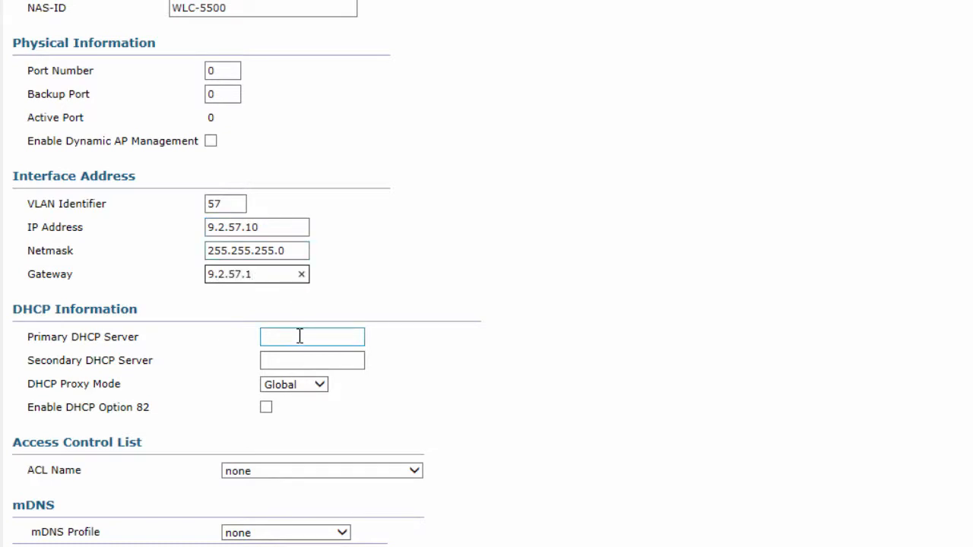
Set the interface's port number to 1 and primary DHCP server to 9.1.0.100, and apply the interface changes.
left_click(226, 71)
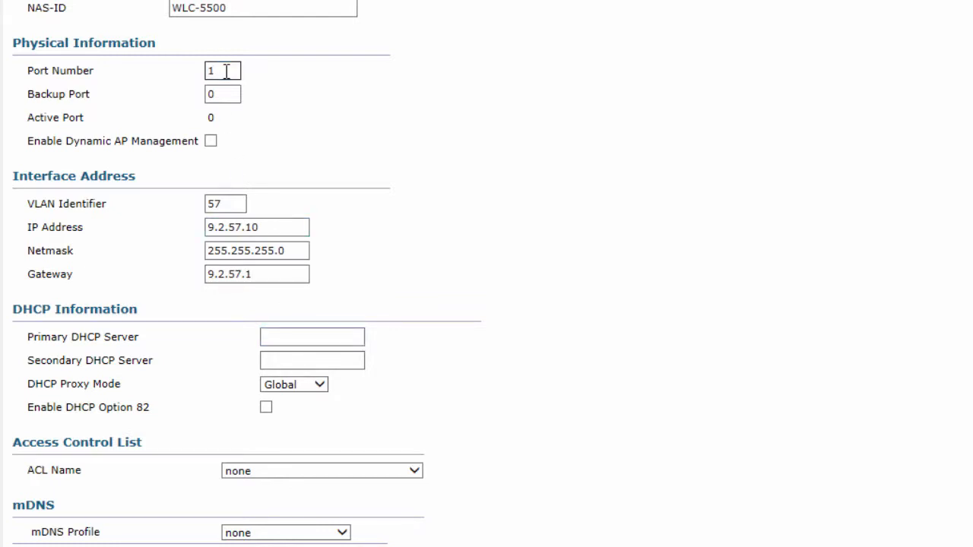
left_click(322, 334)
type("9.1.0.100")
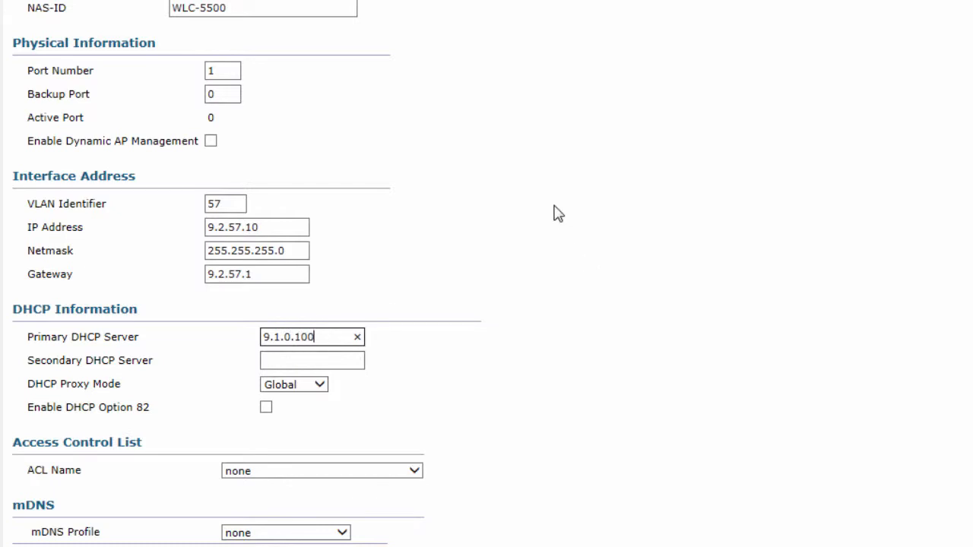
scroll(559, 213, "up", 2)
scroll(559, 213, "down", 2)
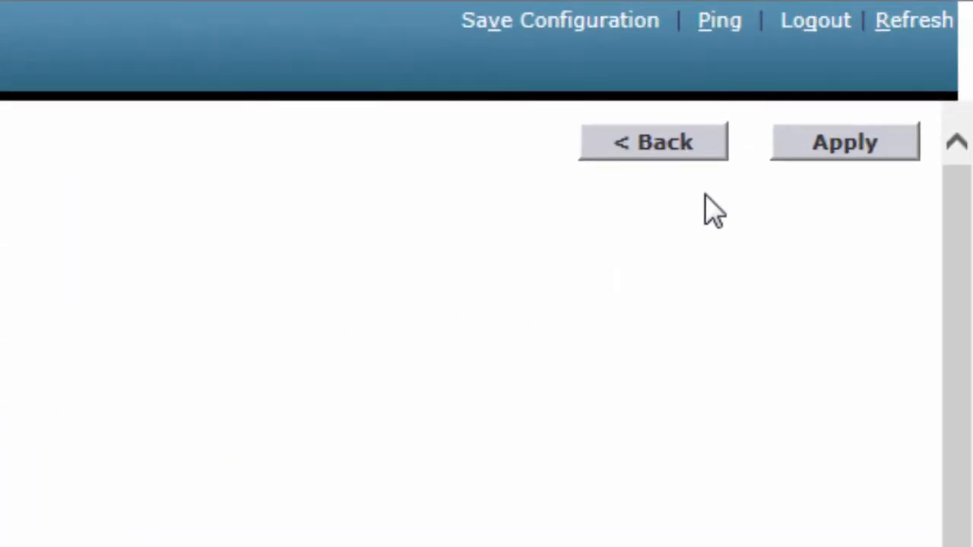
left_click(836, 145)
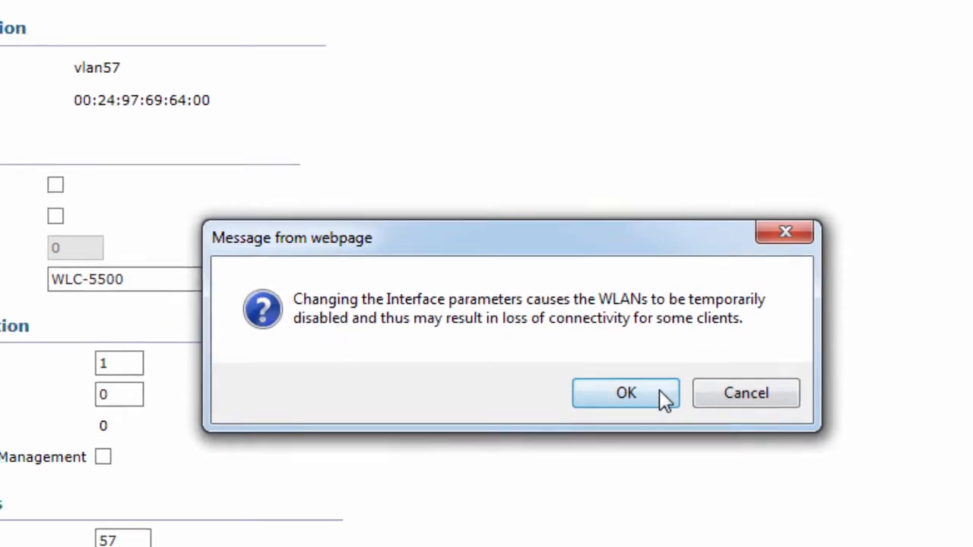
left_click(679, 378)
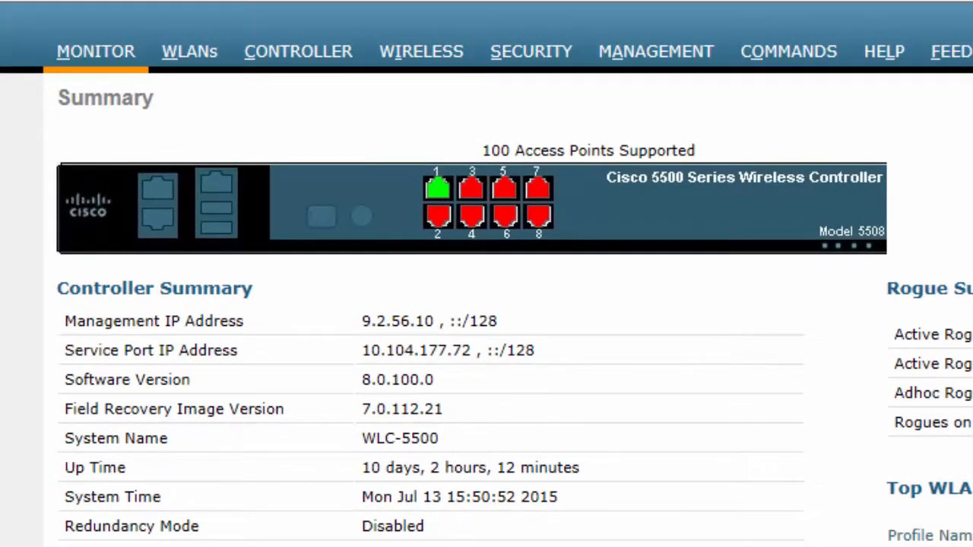
Open the Web Login Page security settings and set the web authentication type to Internal (Default).
left_click(547, 55)
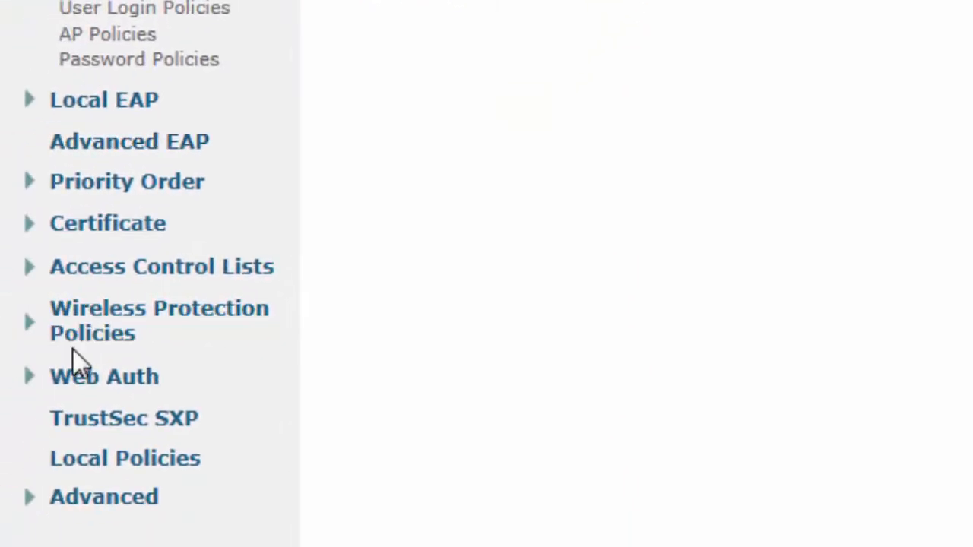
left_click(115, 377)
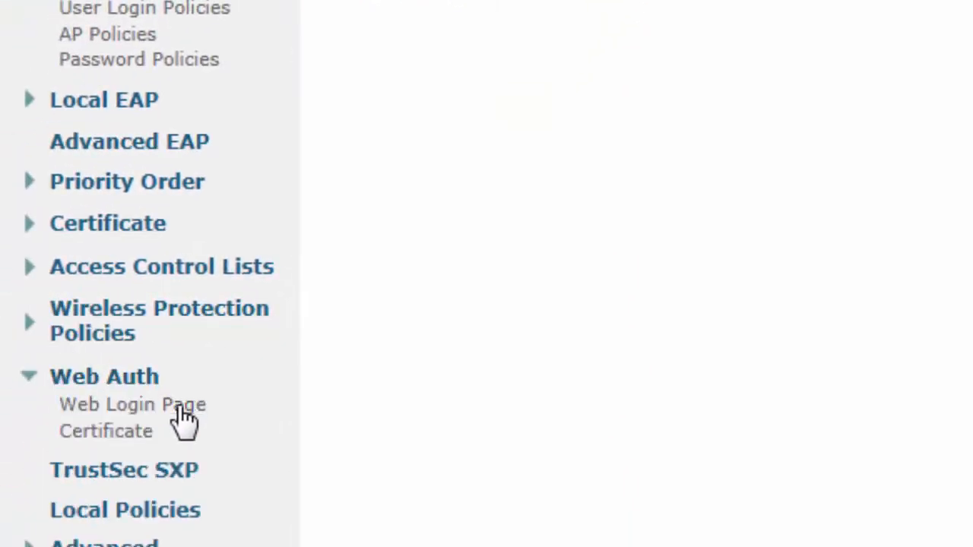
left_click(182, 410)
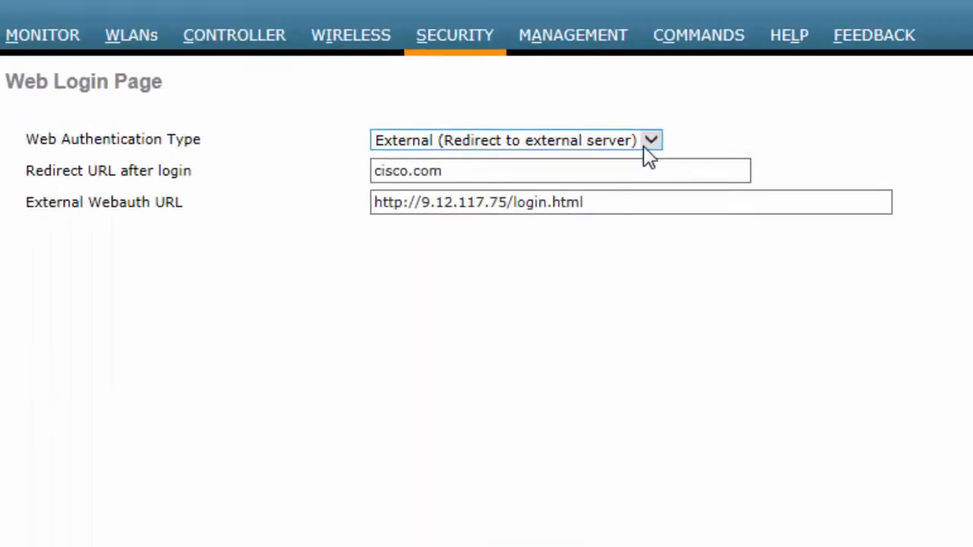
left_click(644, 146)
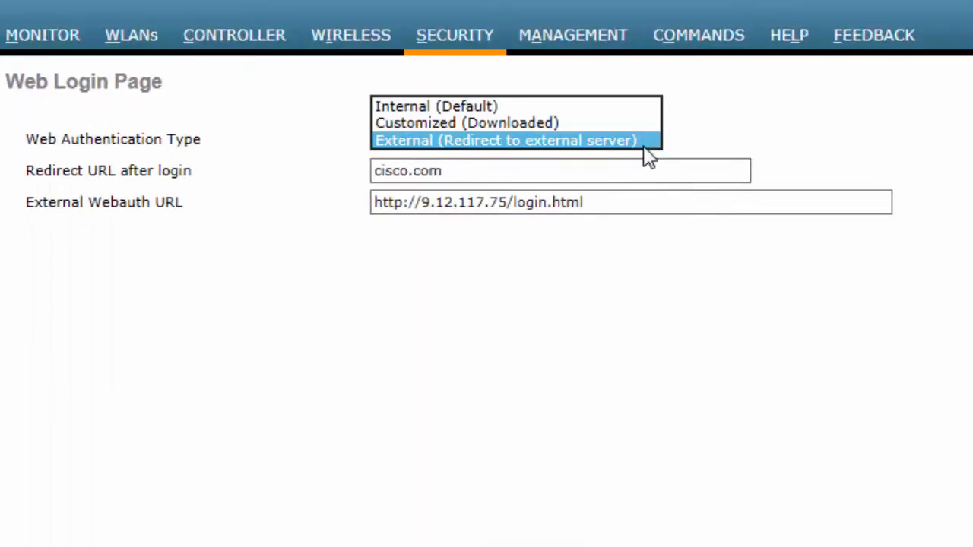
left_click(544, 107)
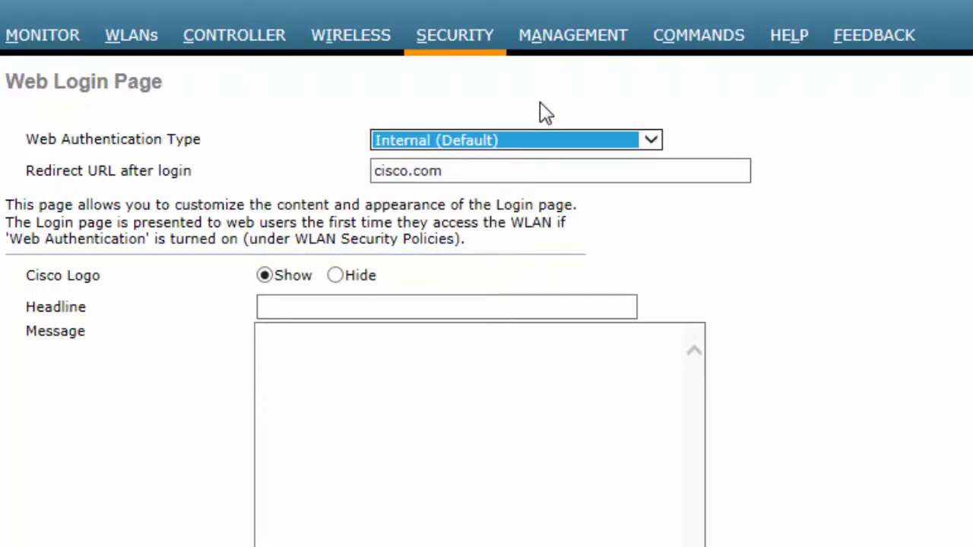
Set the redirect URL after login to google.com and preview the default login page.
triple_click(464, 168)
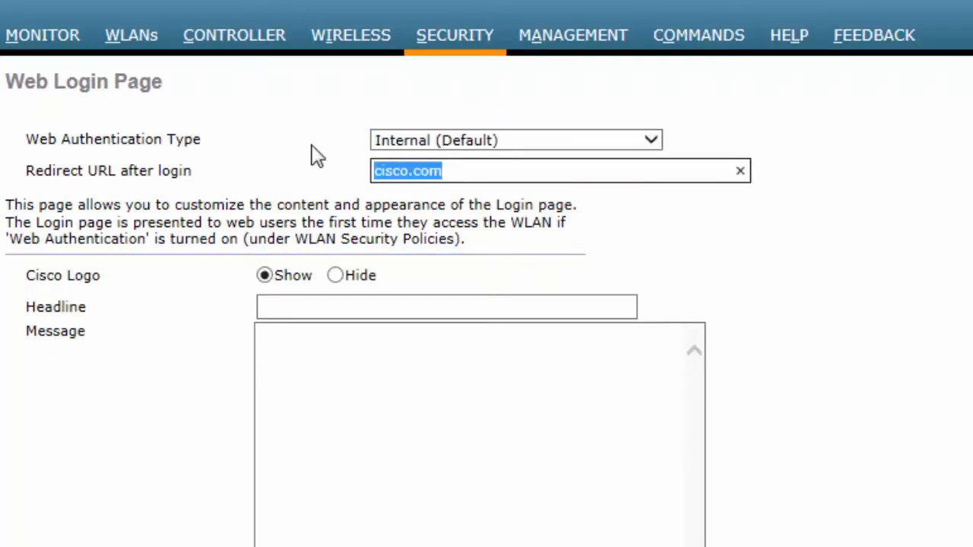
type("google.c")
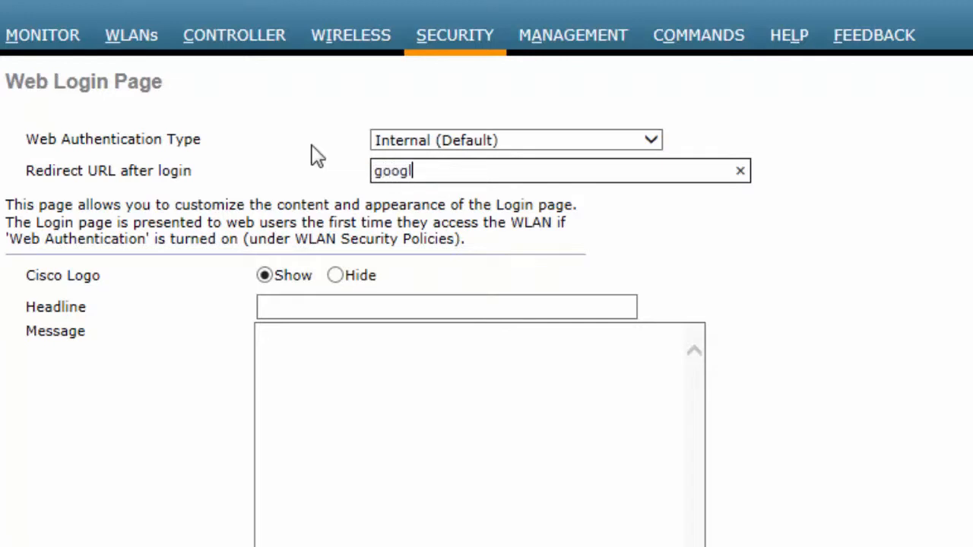
type("om")
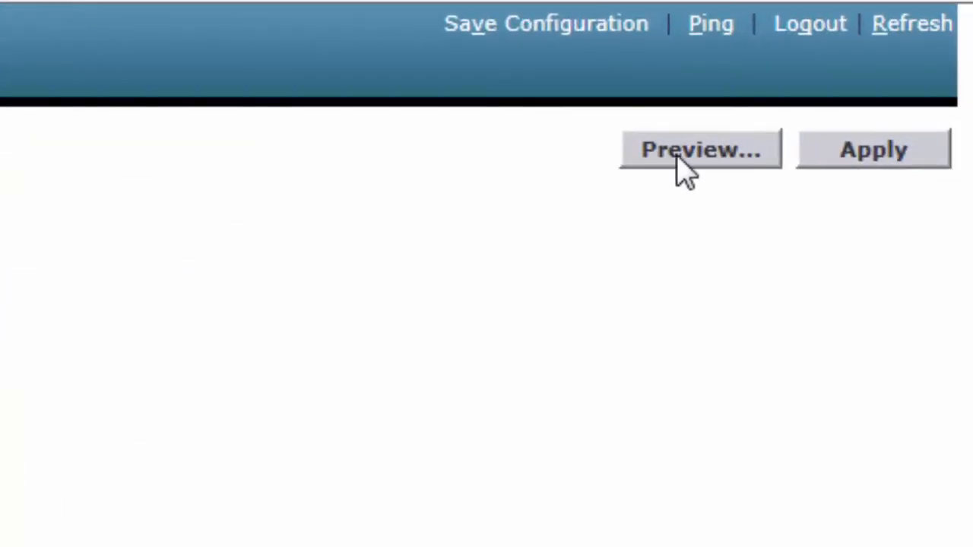
left_click(679, 160)
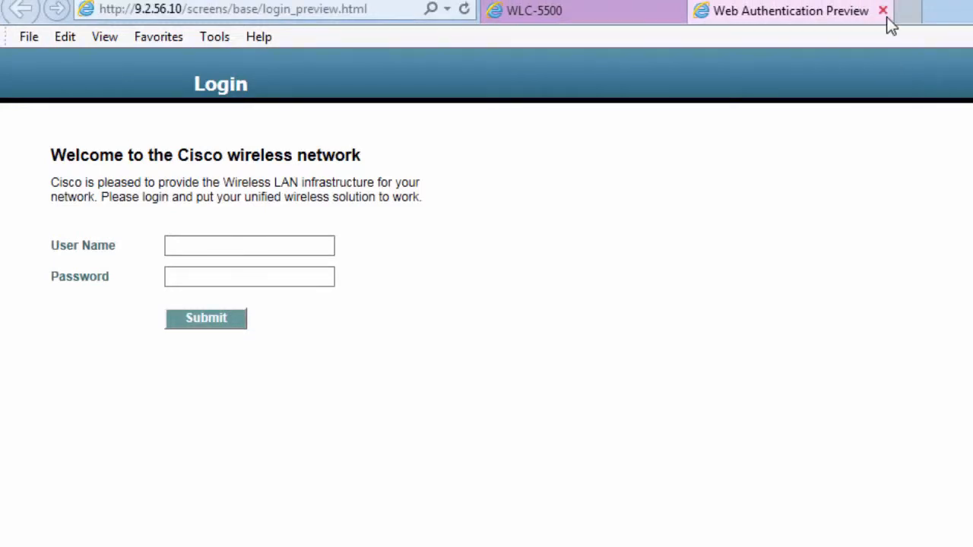
left_click(883, 15)
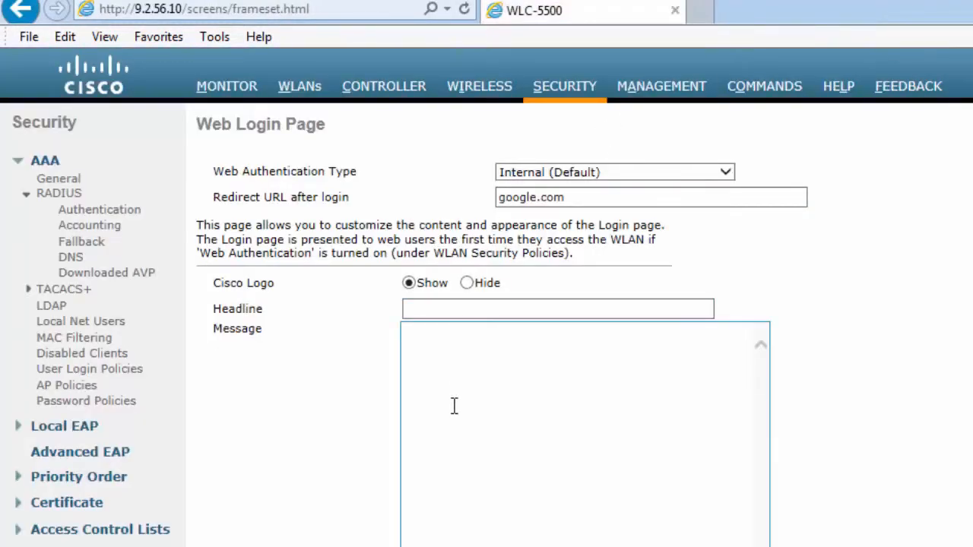
Give the login page the headline "My Headline" and the message "My Message", and apply and preview the customized page.
left_click(460, 312)
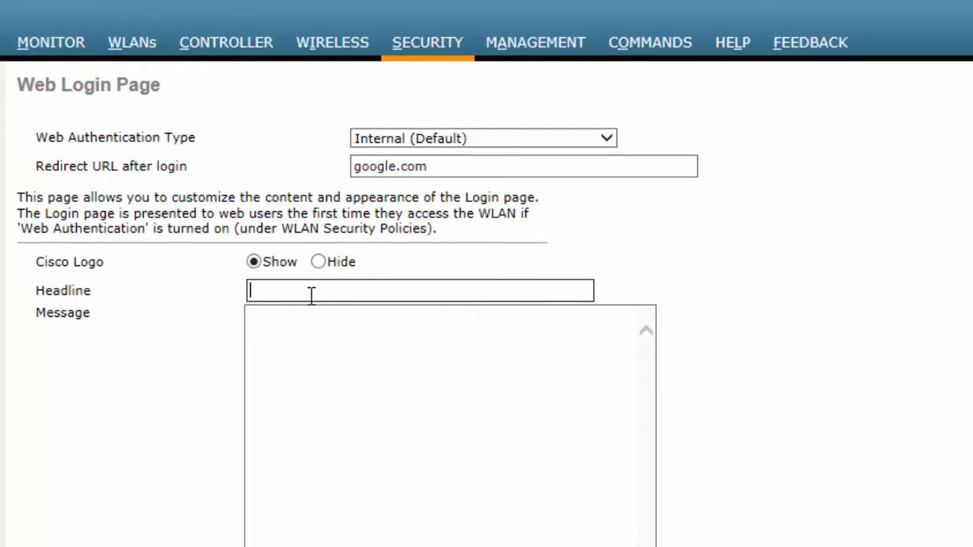
type("My Headline")
key("Tab")
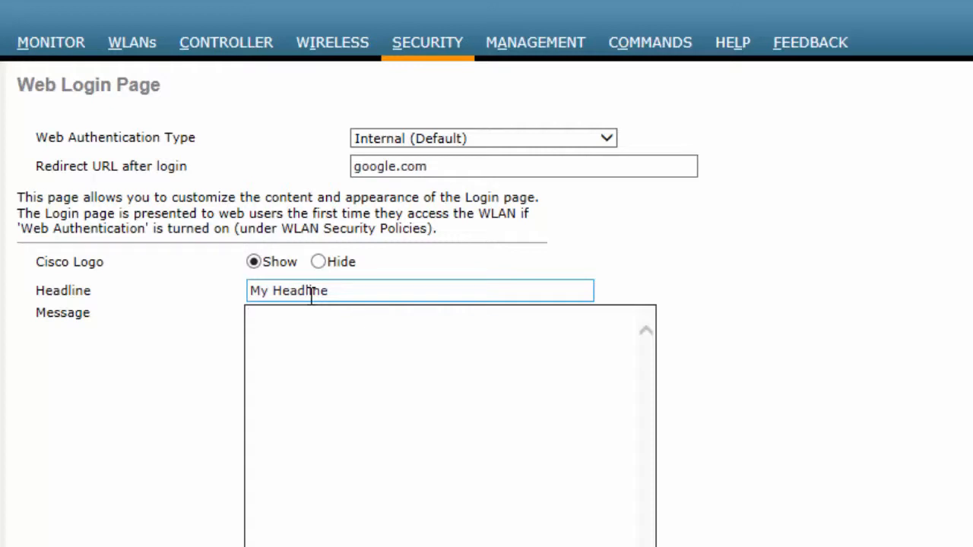
type("My Message")
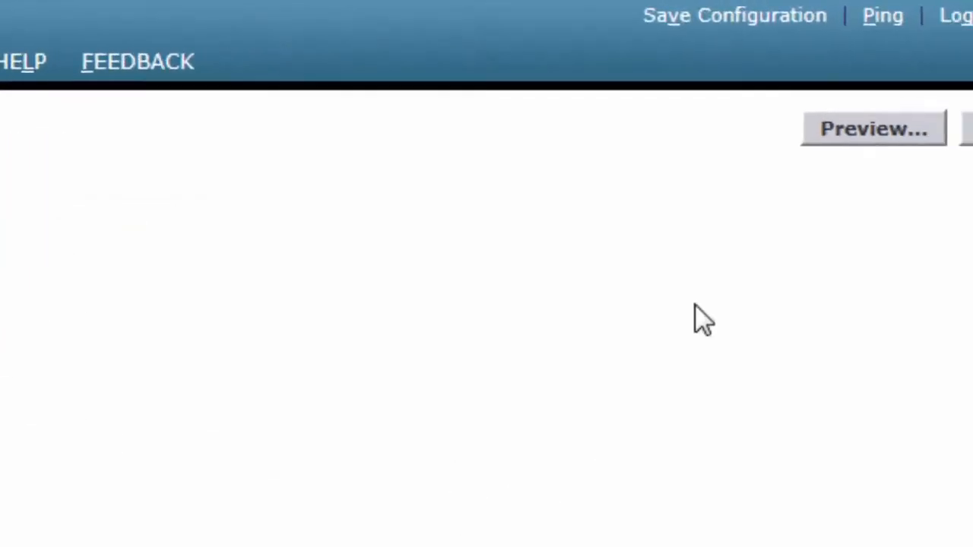
left_click(864, 156)
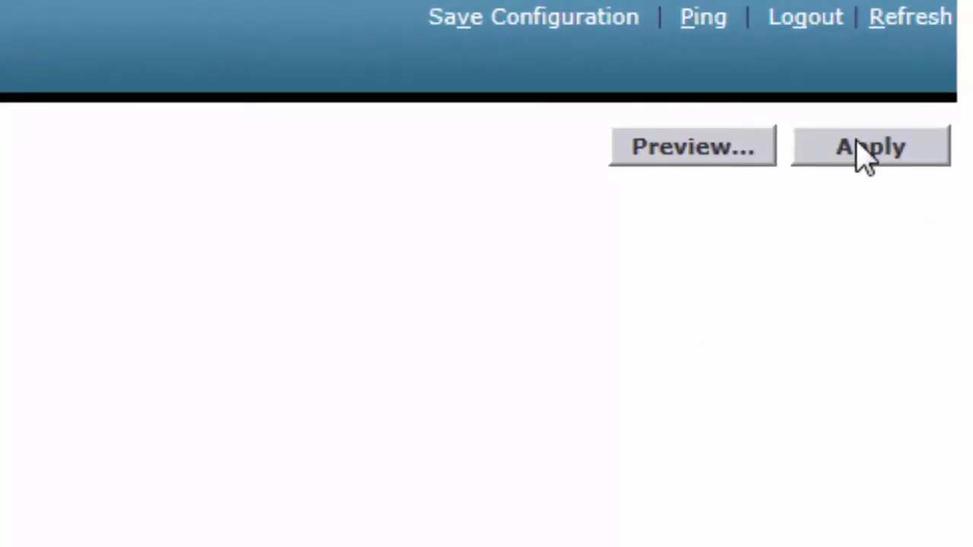
left_click(693, 152)
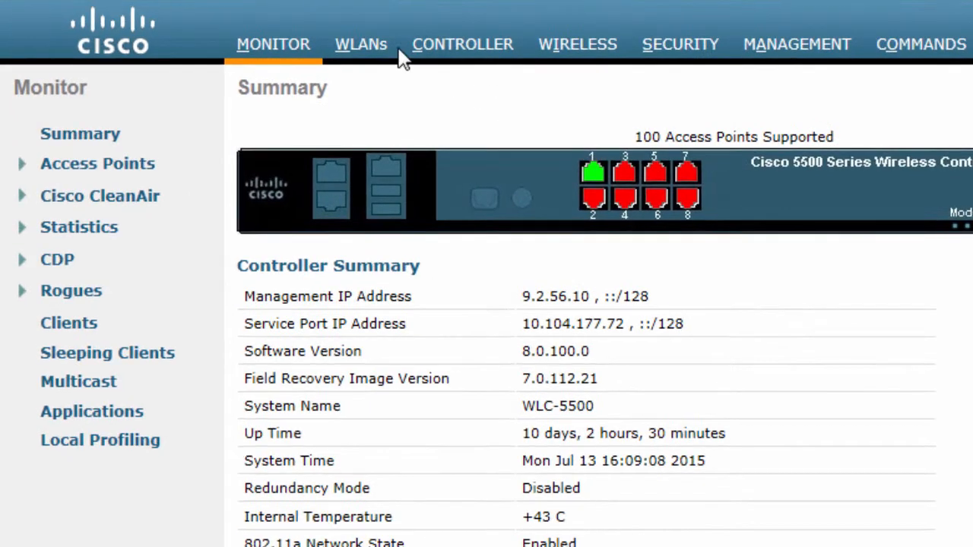
Start creating a new WLAN from the controller's WLAN list.
left_click(363, 50)
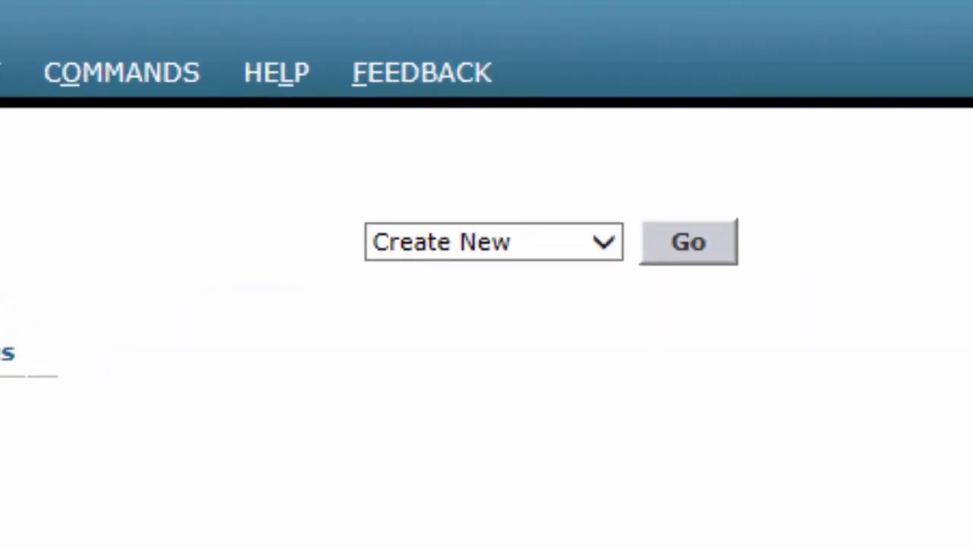
left_click(532, 243)
left_click(475, 243)
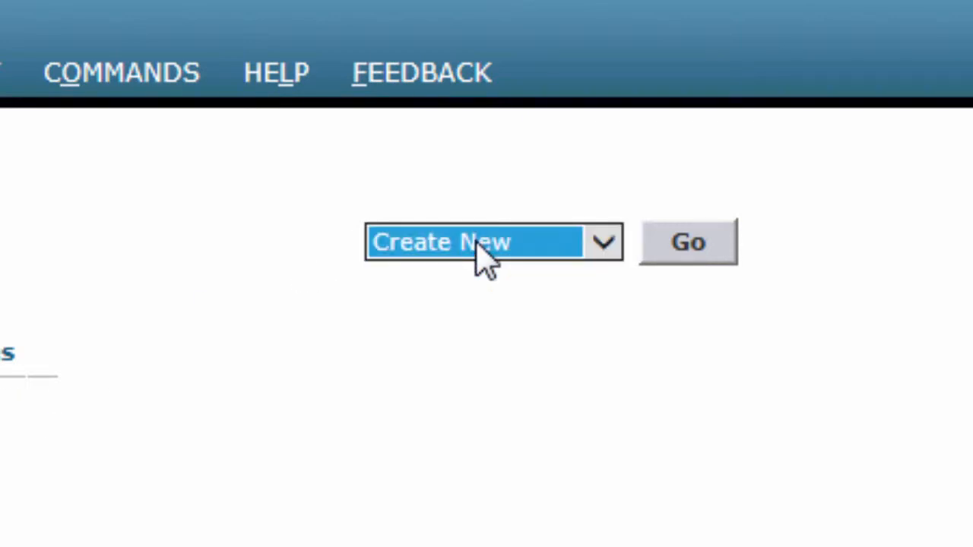
left_click(671, 251)
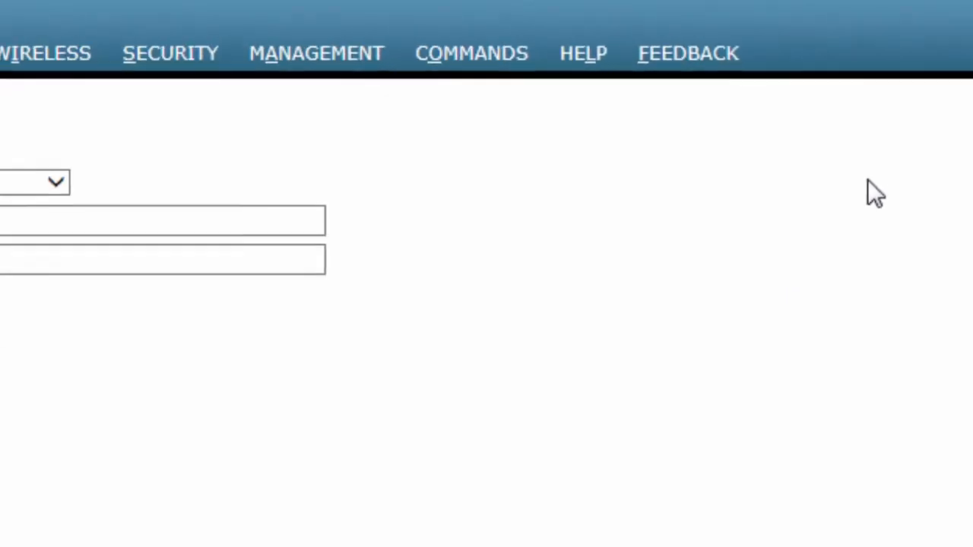
Keep the new WLAN's type as WLAN and set both its profile name and SSID to WebAuth.
left_click(230, 214)
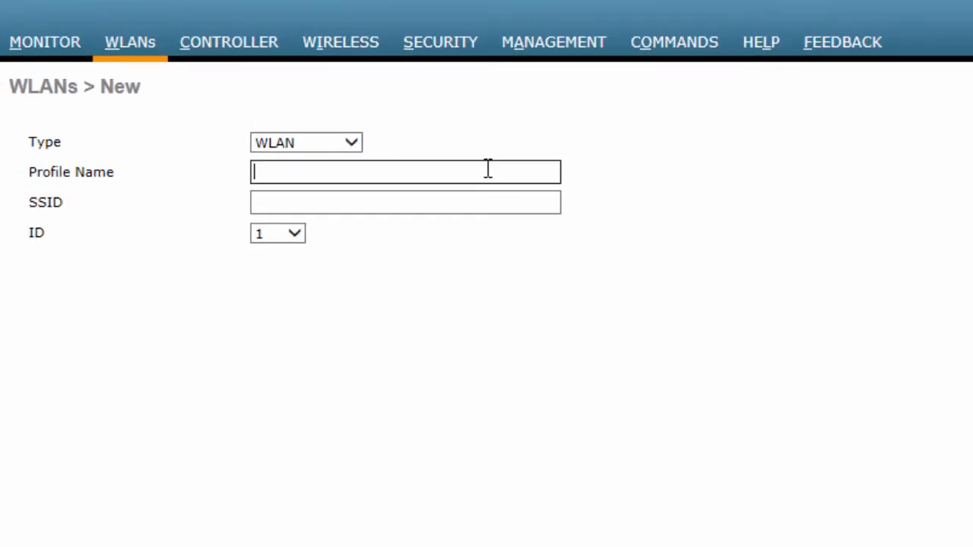
left_click(349, 144)
left_click(323, 144)
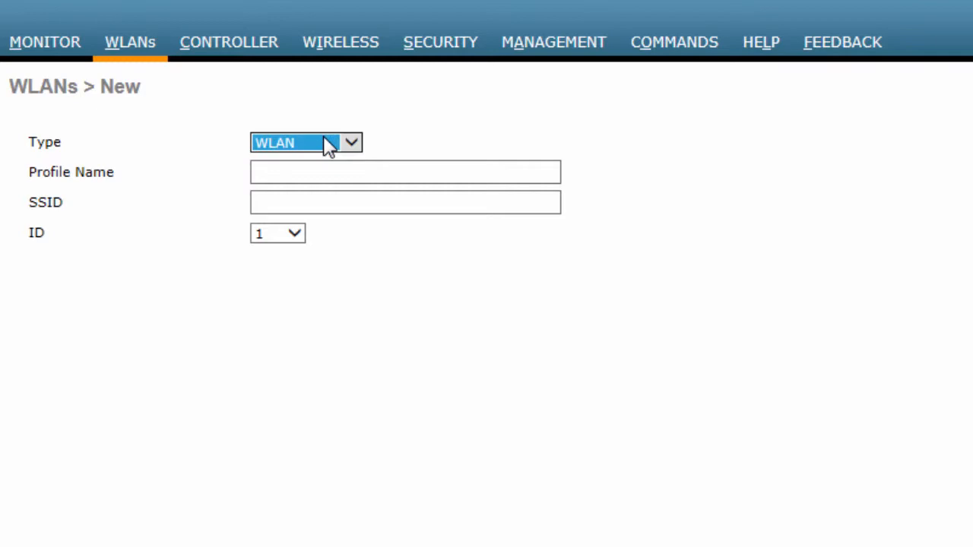
left_click(290, 168)
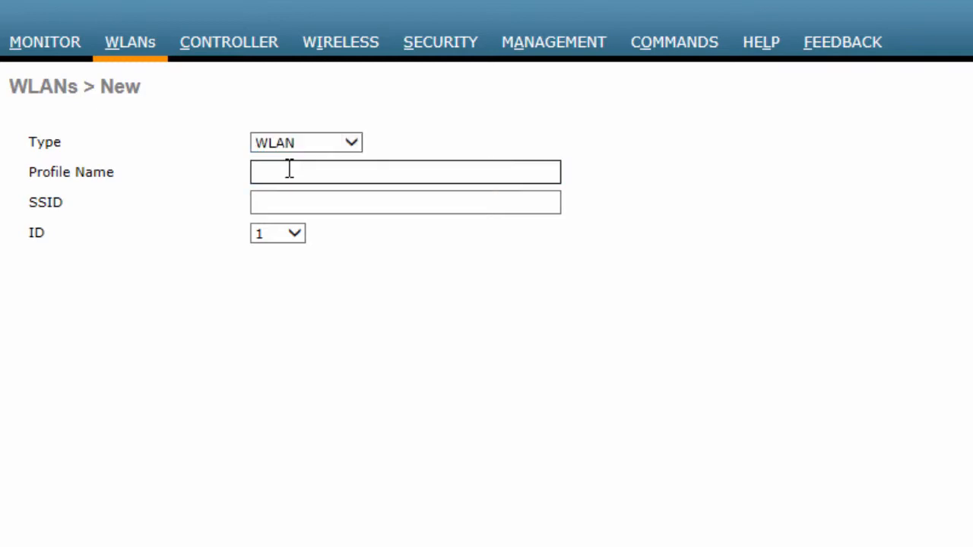
type("Webauth")
key("Tab")
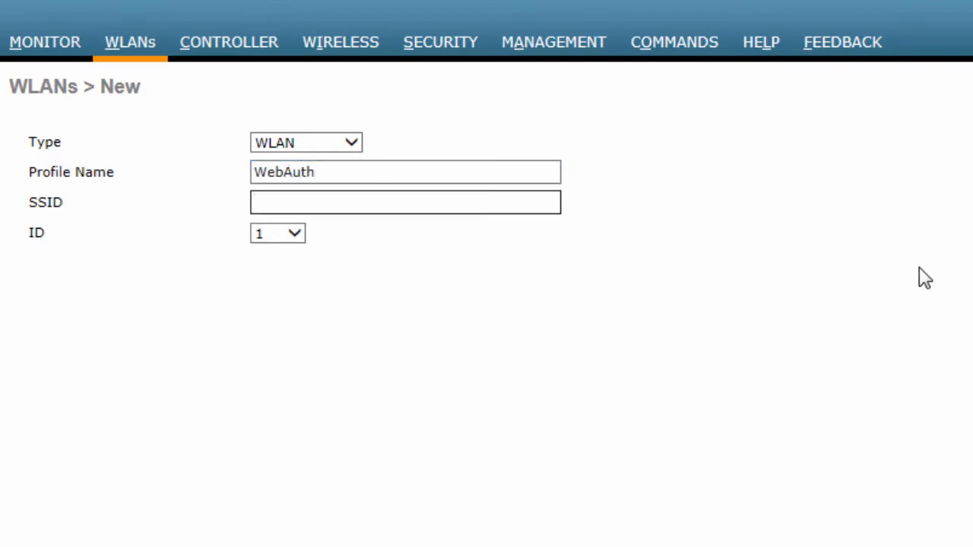
type("WebAuth")
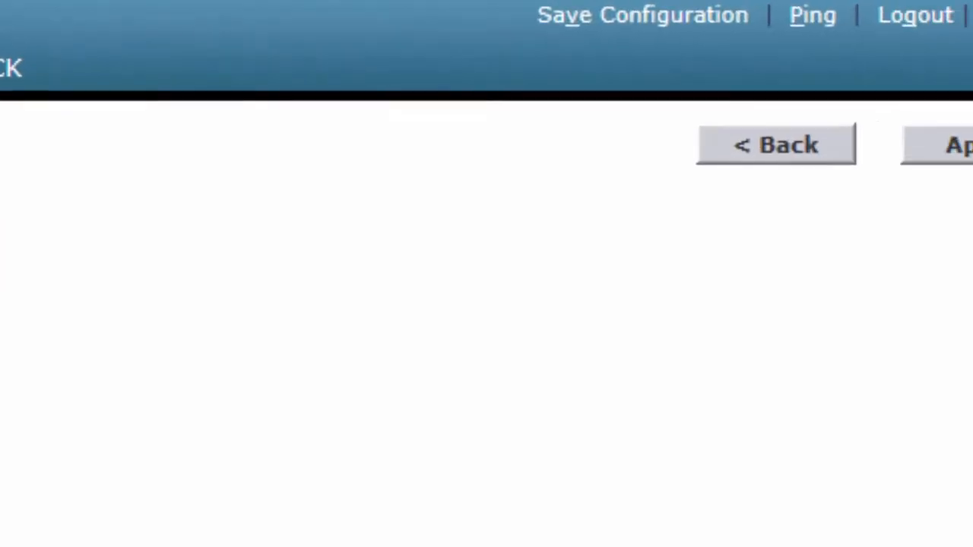
Apply the new WebAuth WLAN, and enable it on the vlan57 interface.
left_click(966, 146)
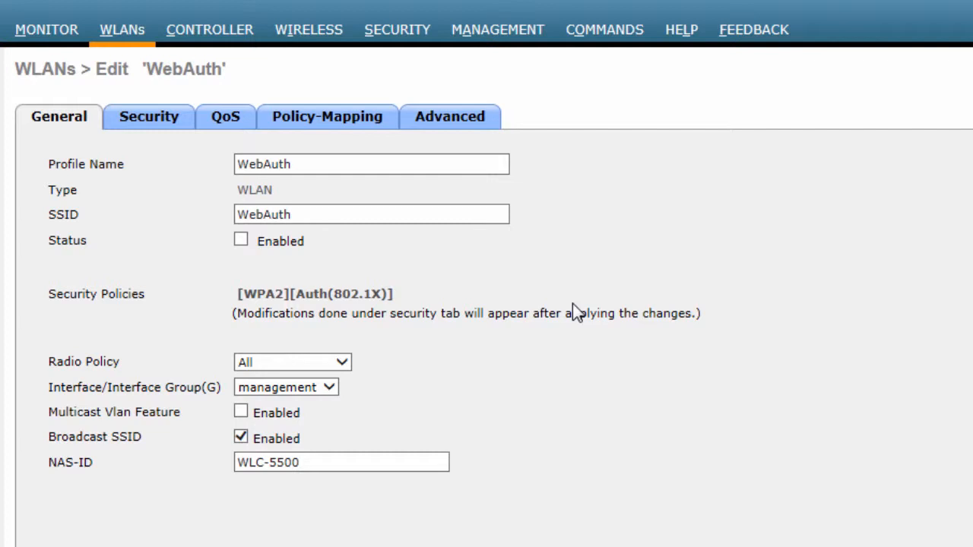
left_click(241, 241)
left_click(326, 389)
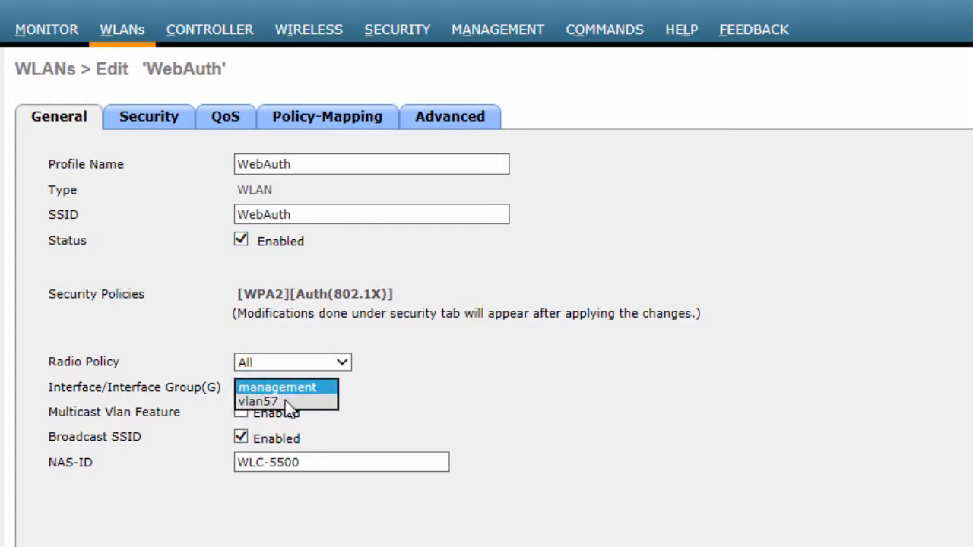
left_click(288, 402)
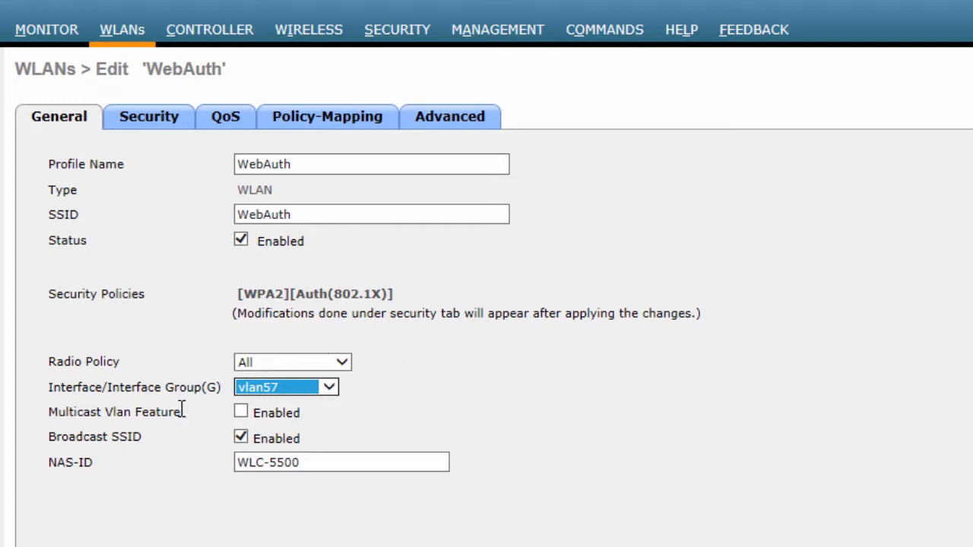
Set the WebAuth WLAN's Layer 2 security to None.
left_click(158, 127)
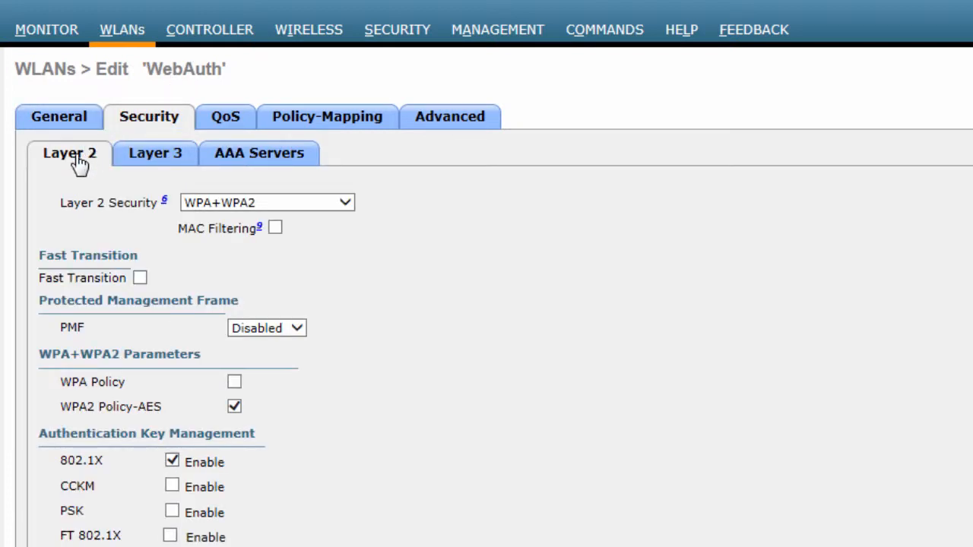
left_click(250, 202)
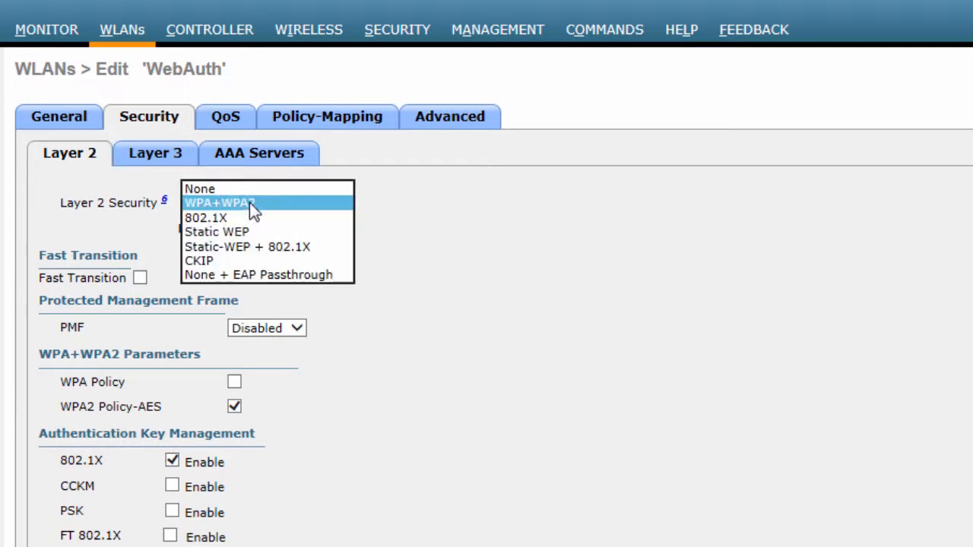
left_click(218, 185)
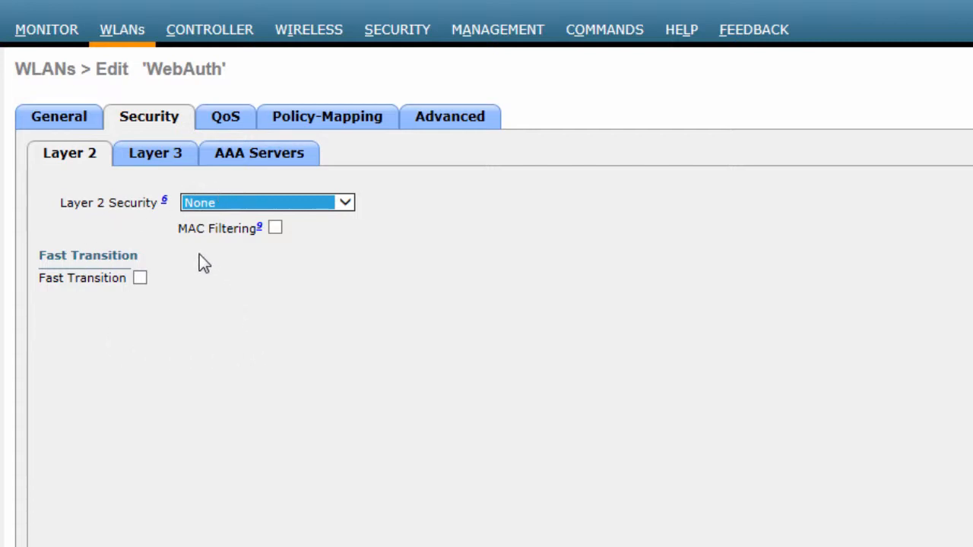
Set the WLAN's Layer 3 security to Web Policy with Authentication and apply the WLAN changes.
left_click(158, 154)
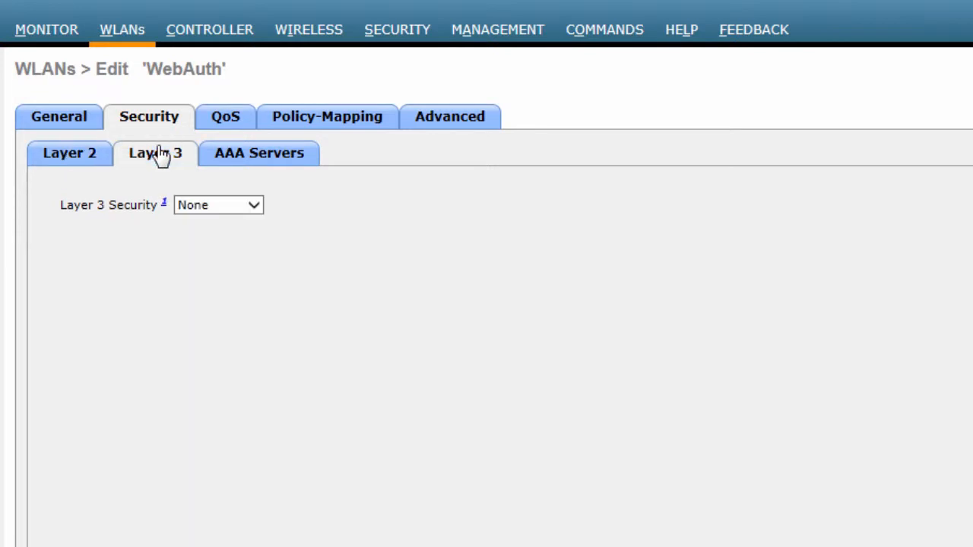
left_click(251, 207)
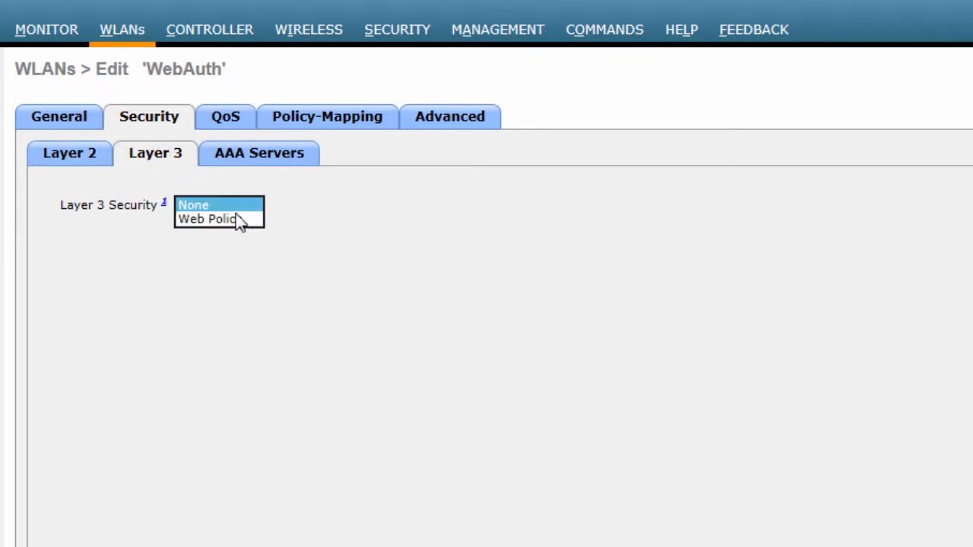
left_click(234, 218)
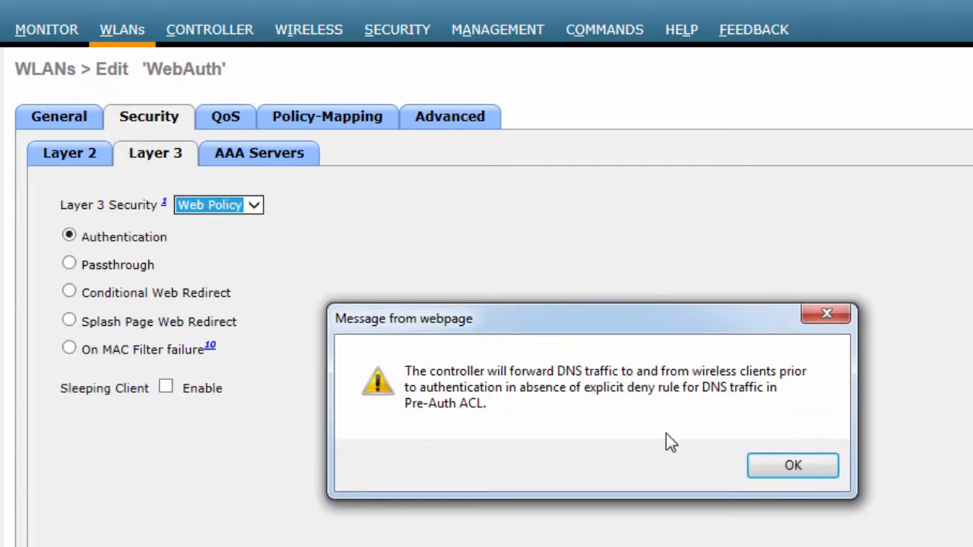
left_click(795, 467)
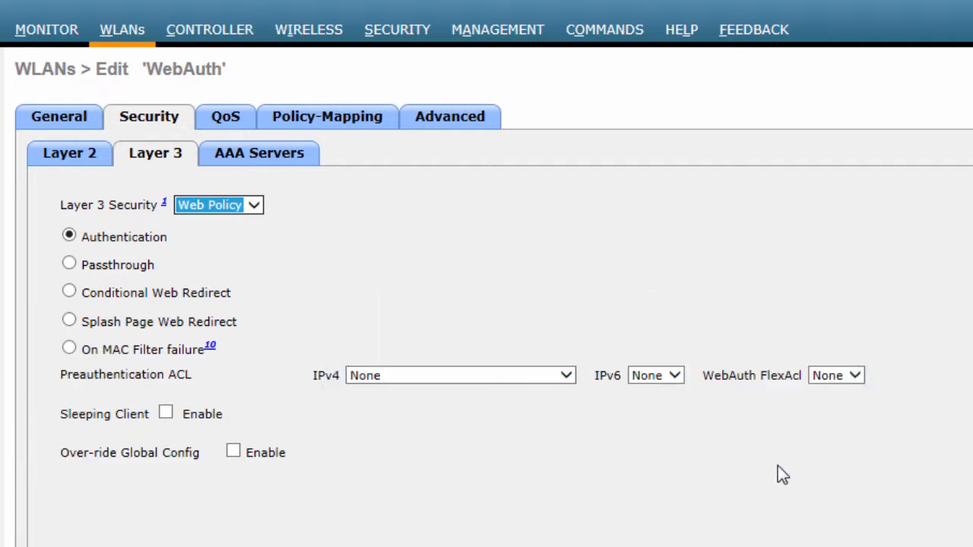
left_click(98, 242)
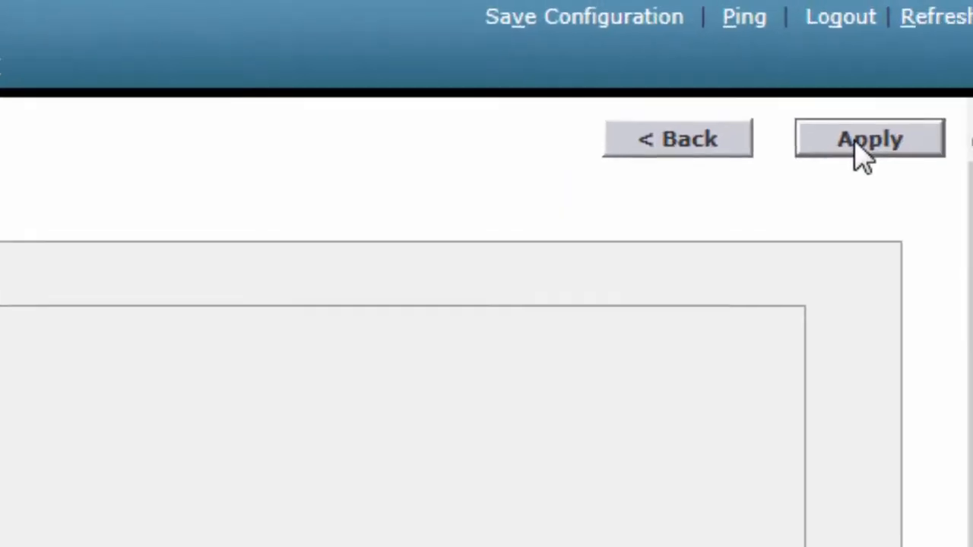
left_click(861, 148)
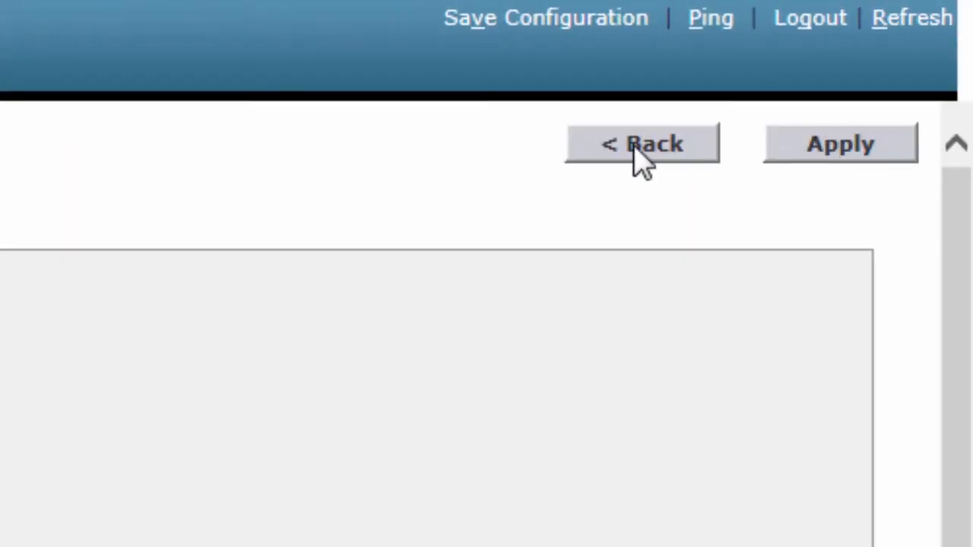
left_click(672, 145)
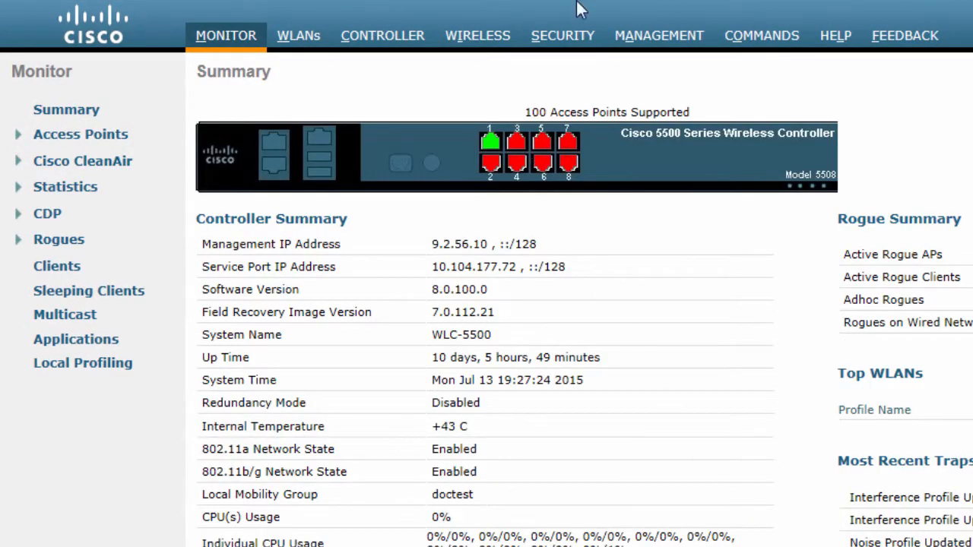
Start a new local net user in the controller's AAA security settings with the user name localuser1.
left_click(577, 43)
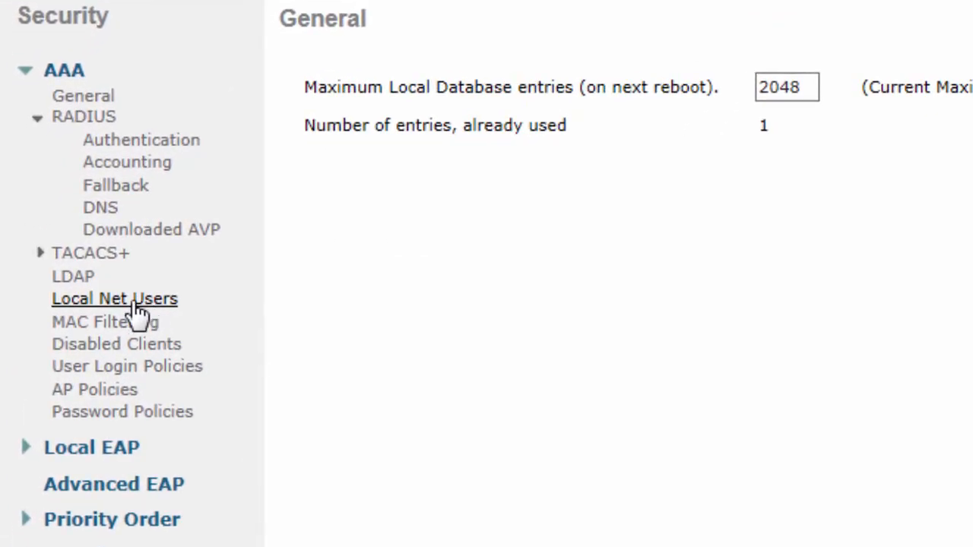
left_click(137, 304)
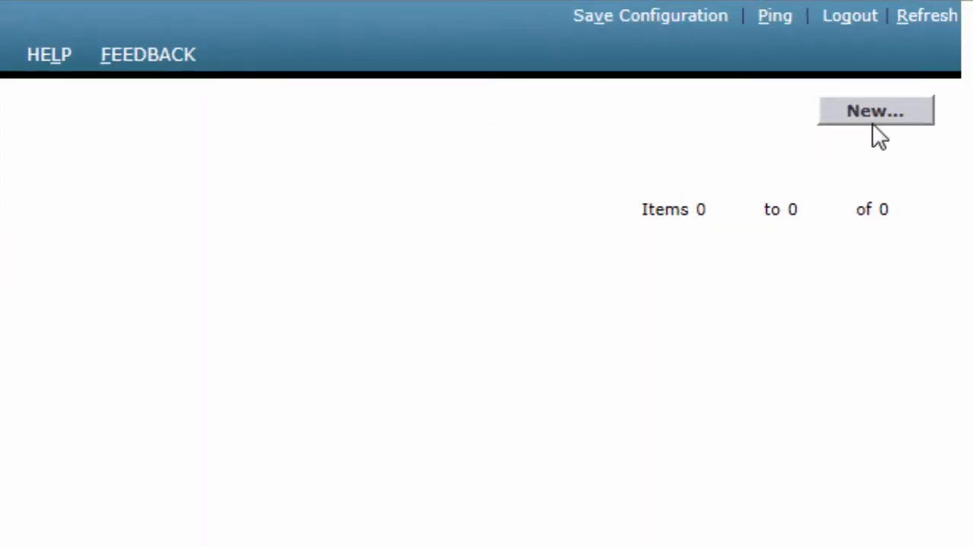
left_click(882, 112)
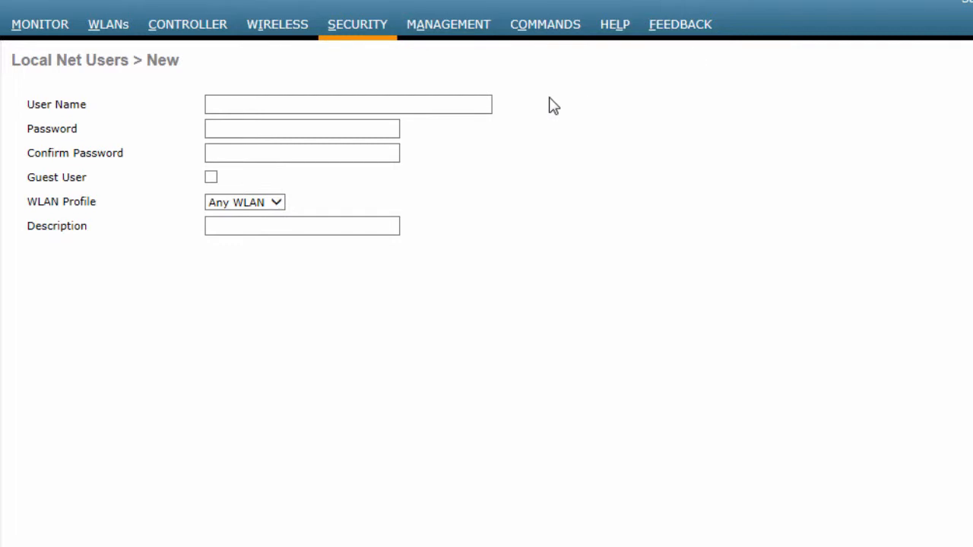
left_click(406, 102)
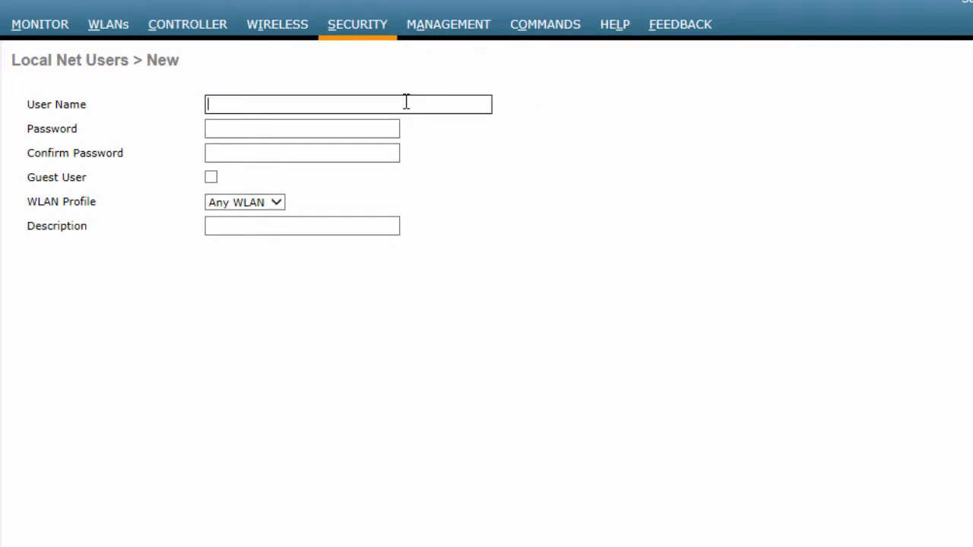
type("localuser1")
key("Tab")
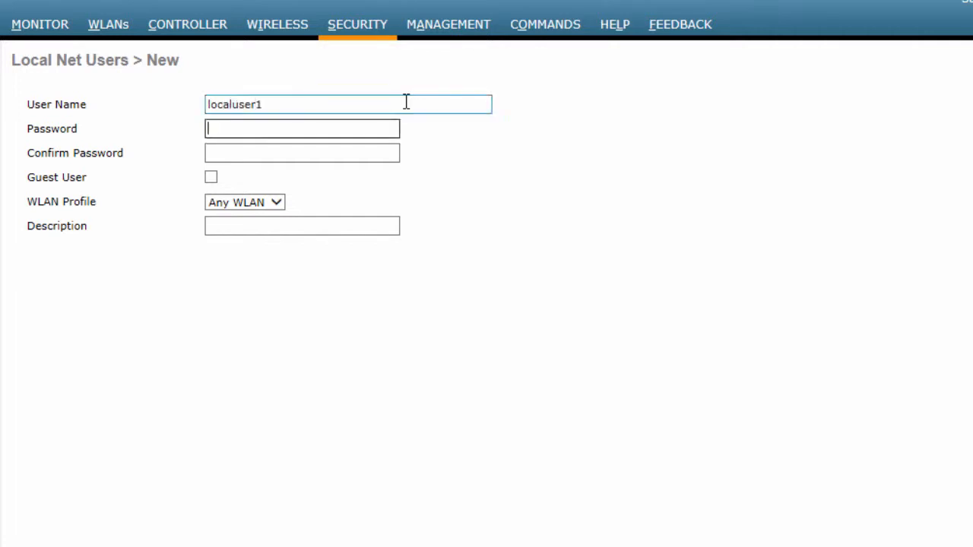
Enter and confirm the password for the new local net user.
type("Cisco123")
key("Tab")
type("Cisco1")
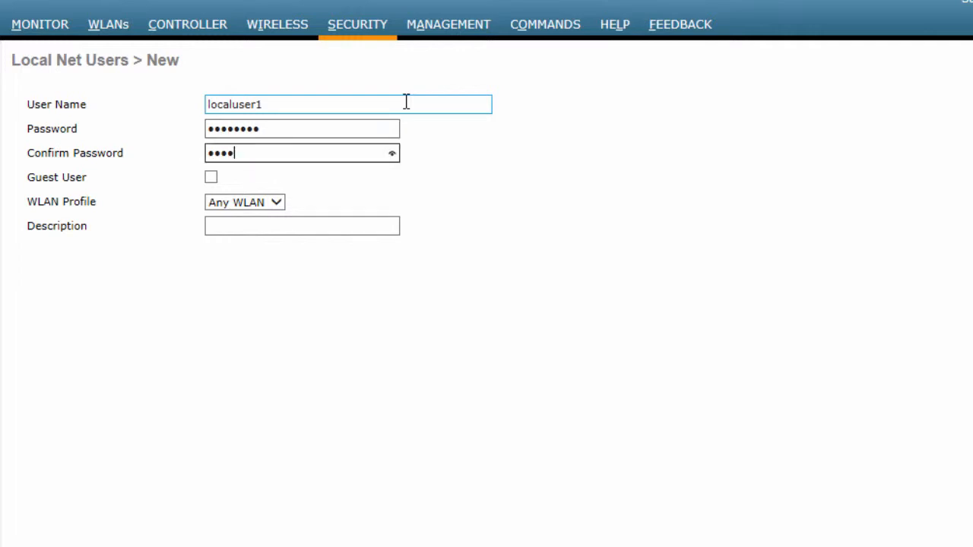
type("23")
Assign the local net user to the WebAuth WLAN profile with the description "This is a local user" and apply.
left_click(277, 205)
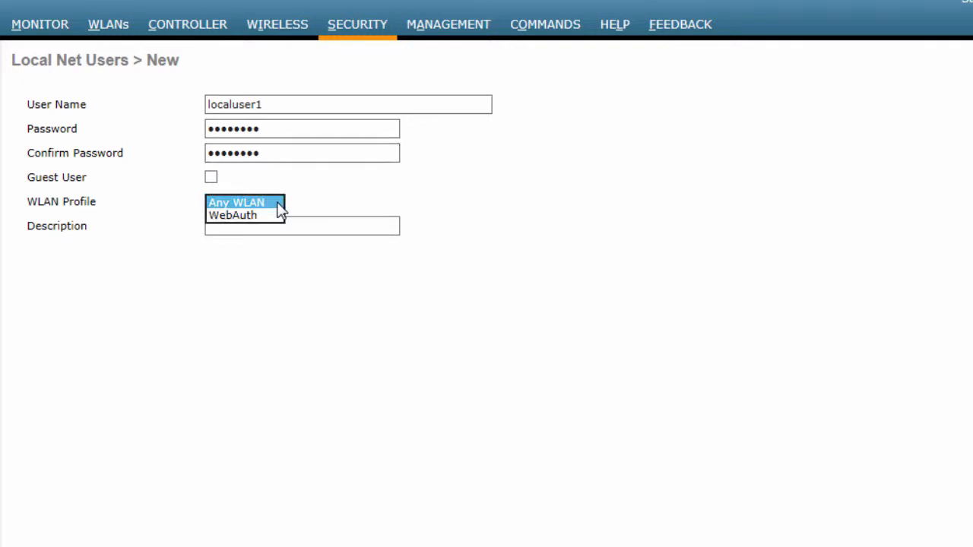
left_click(260, 217)
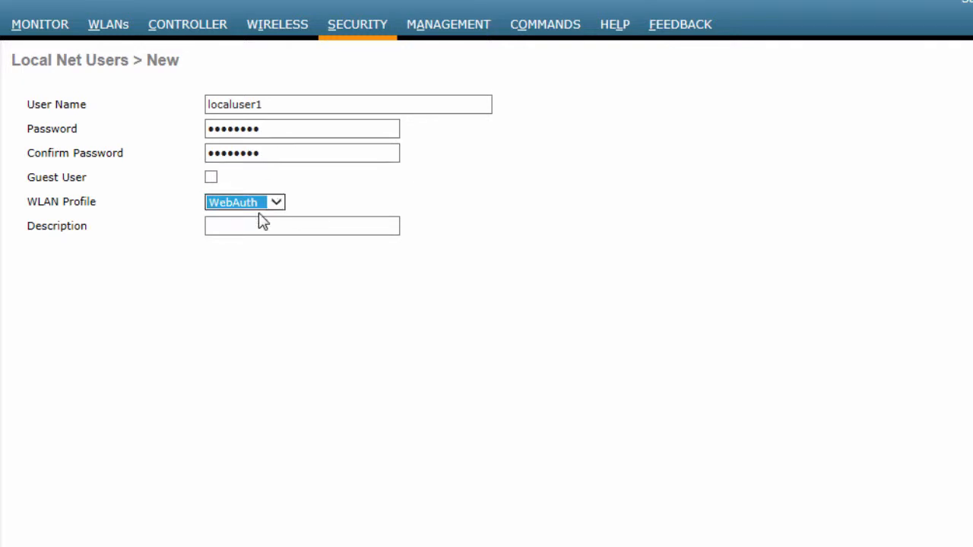
left_click(246, 226)
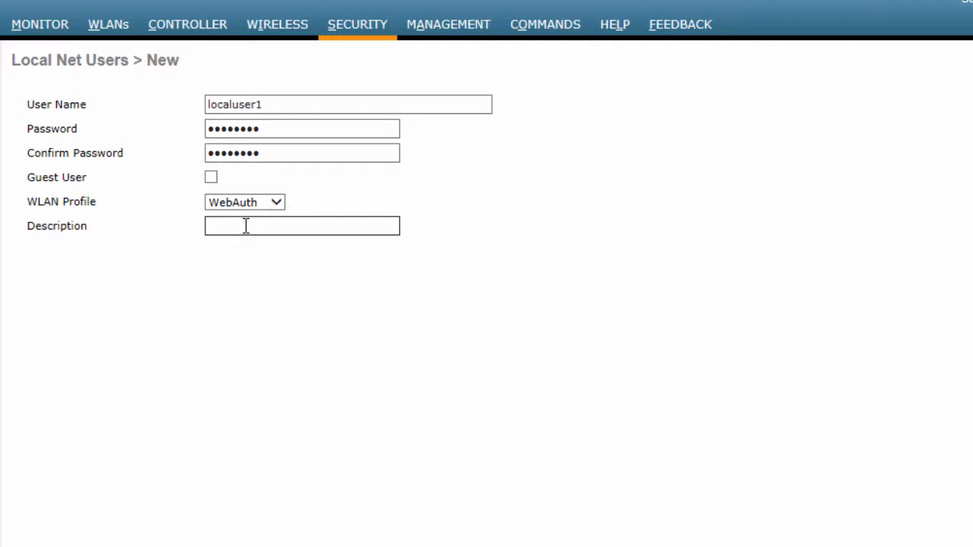
type("This is a local user")
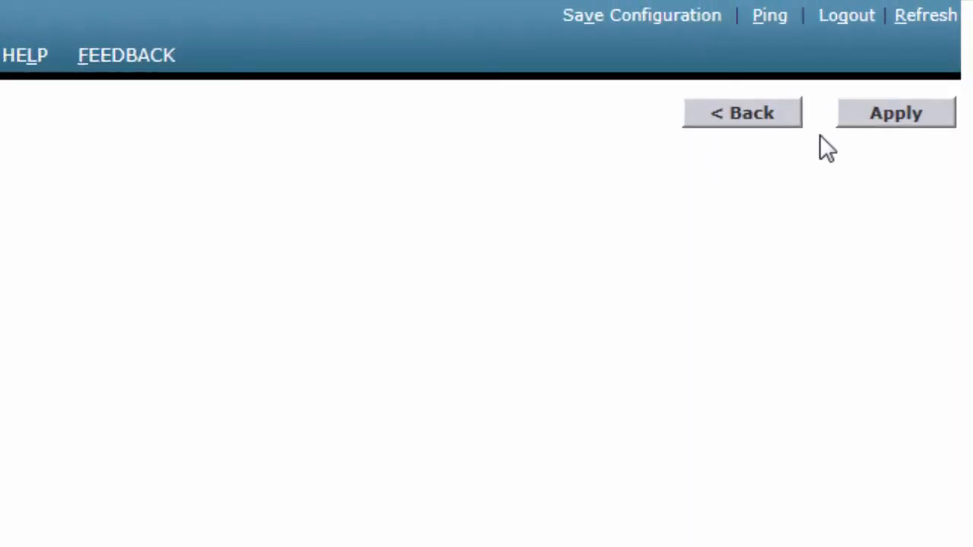
left_click(891, 114)
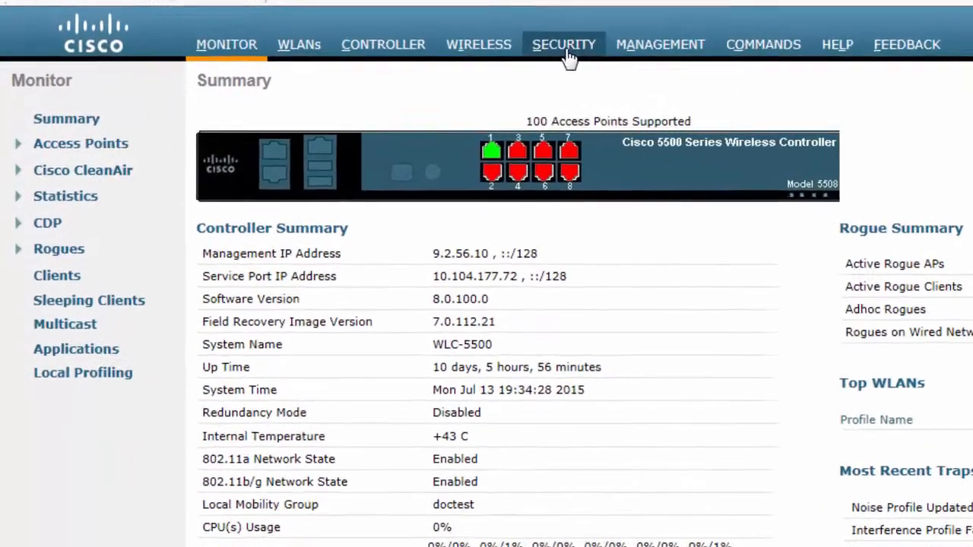
Start a new RADIUS authentication server entry and set its server IP address to 9.1.0.100.
left_click(369, 78)
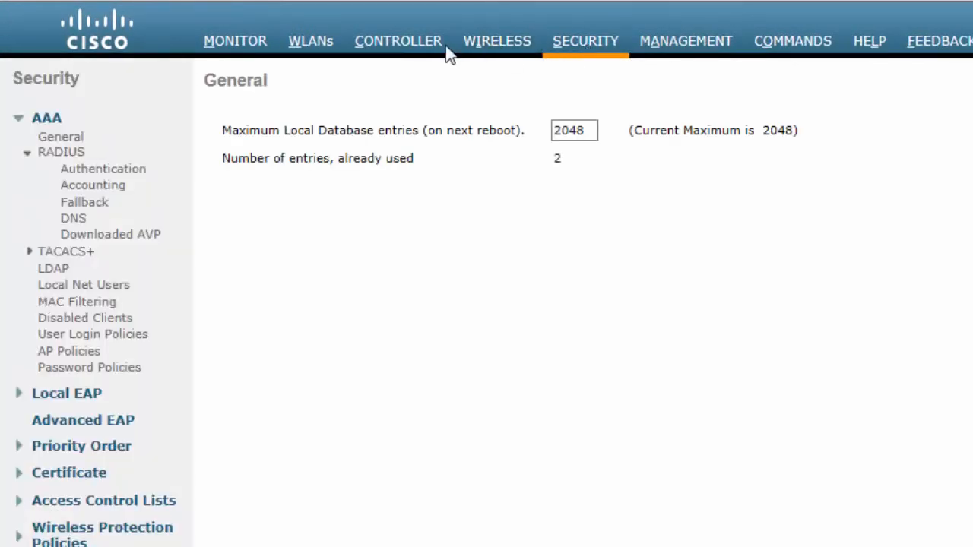
left_click(49, 160)
left_click(48, 159)
left_click(85, 173)
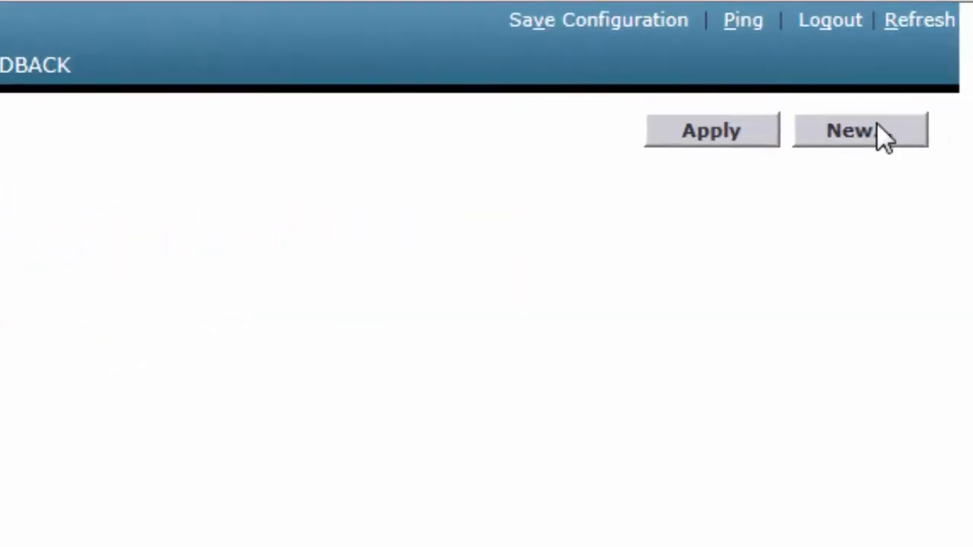
left_click(878, 128)
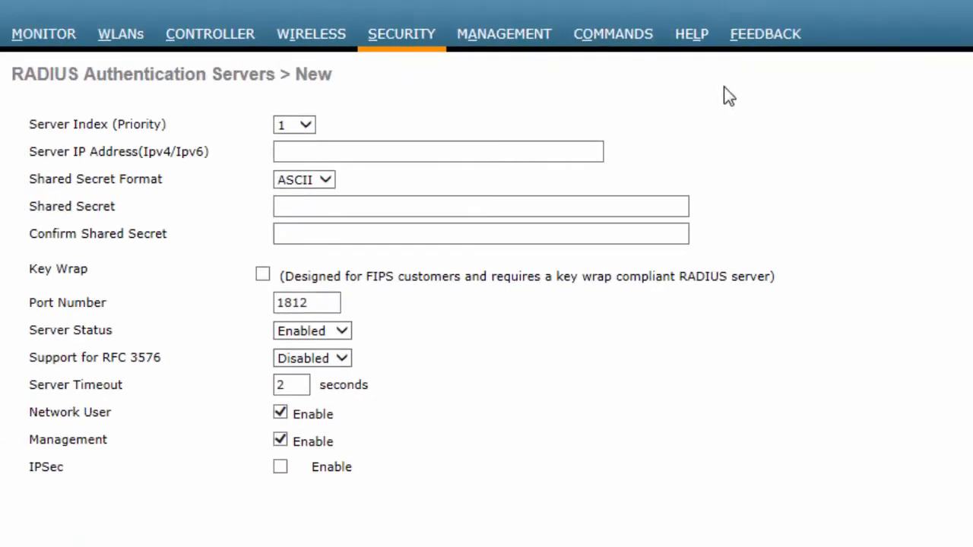
left_click(409, 155)
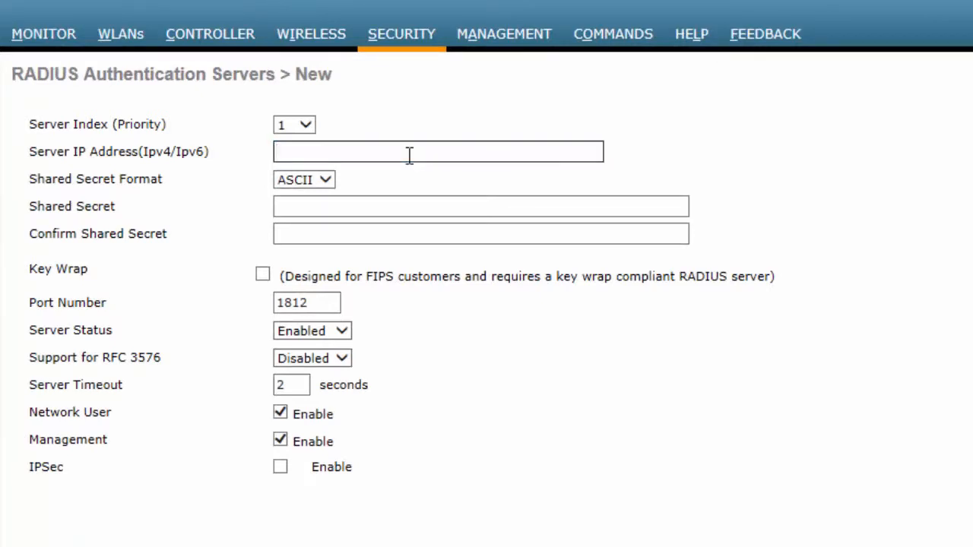
type("9.1.0.100")
Enter and confirm the shared secret for the new RADIUS authentication server.
left_click(297, 210)
type("cisco1")
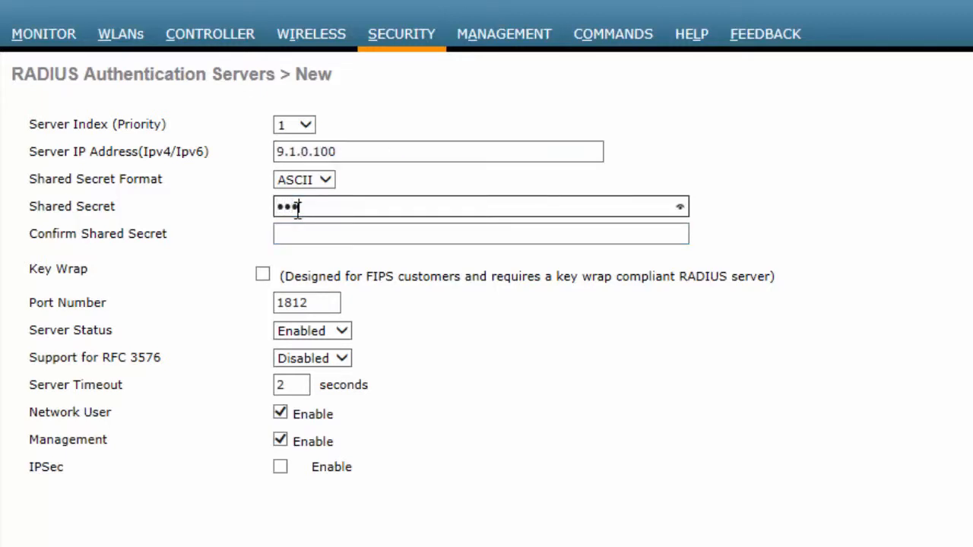
left_click(296, 230)
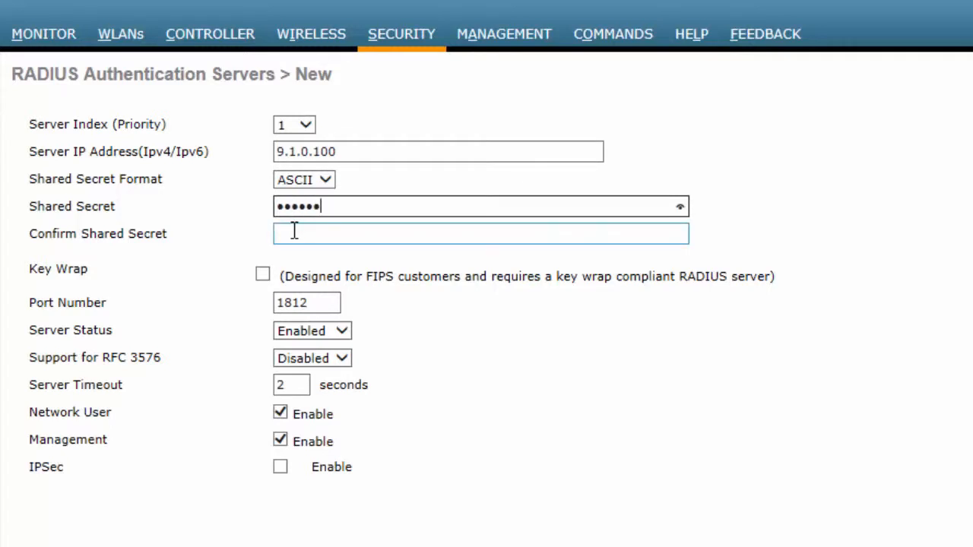
type("cisco1")
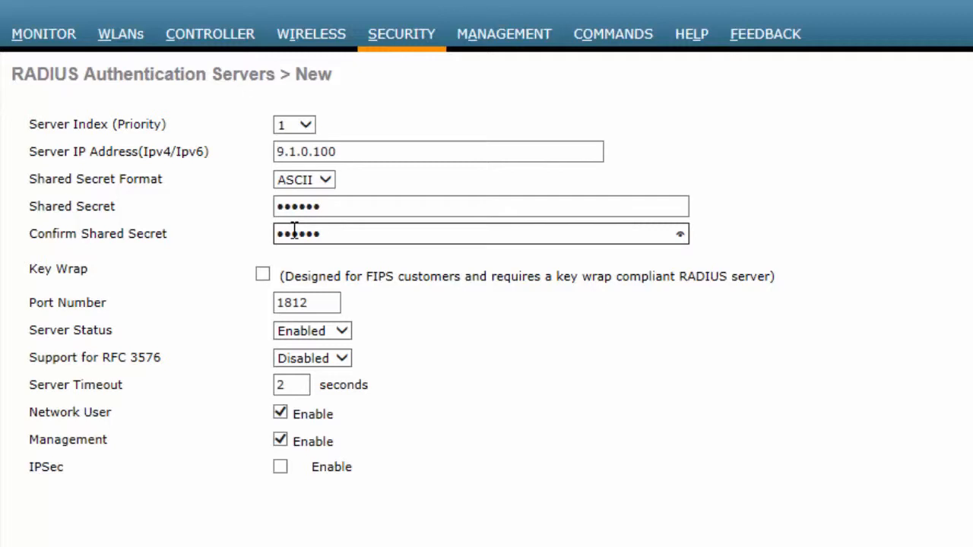
Keep the RADIUS server's port at 1812 and its status Enabled, and apply the new server.
left_click(303, 302)
left_click(323, 334)
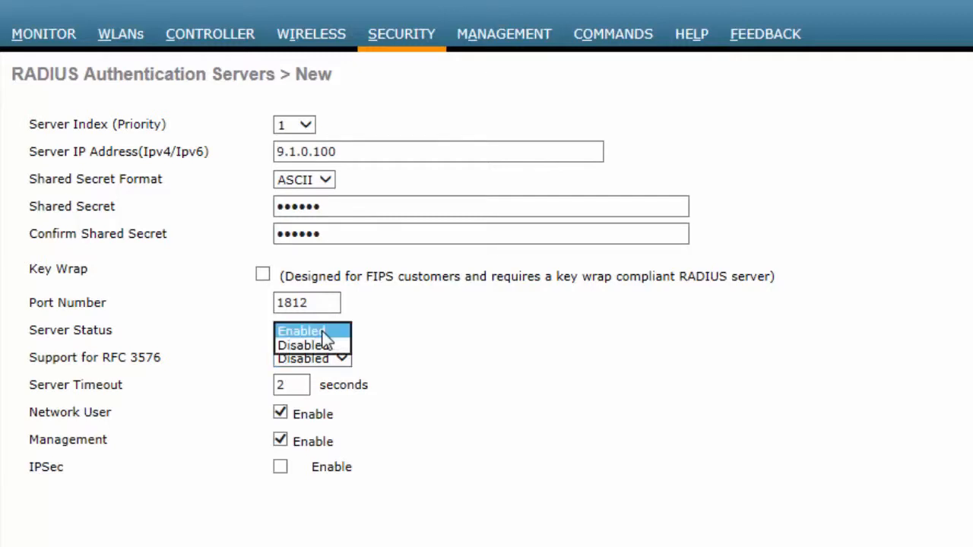
left_click(323, 331)
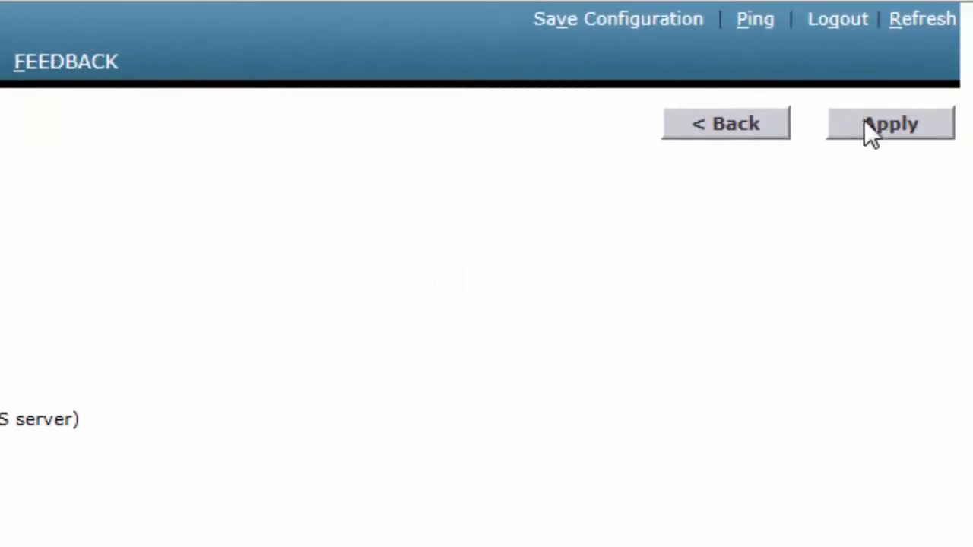
left_click(883, 126)
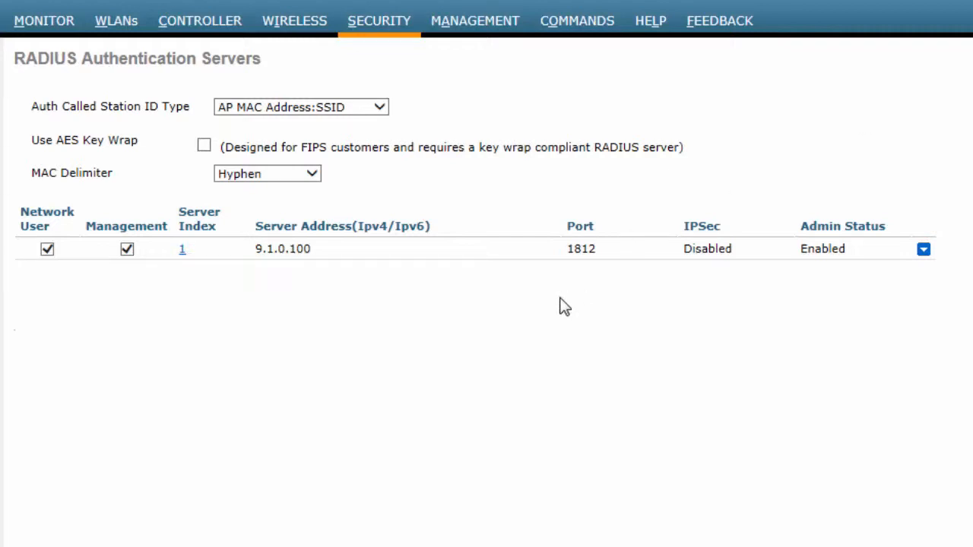
Assign the RADIUS server 9.1.0.100, port 1812, as authentication Server 1 of the WebAuth WLAN and apply the change.
left_click(117, 23)
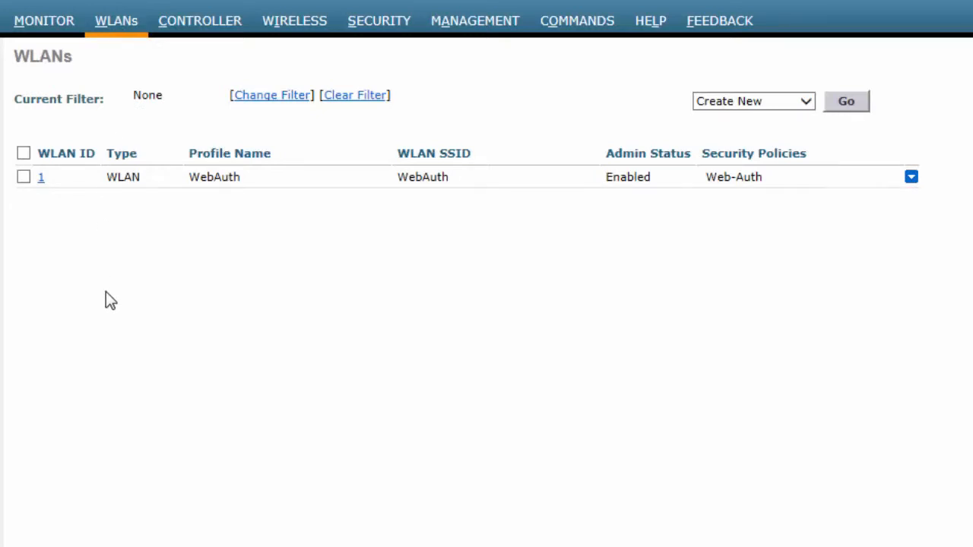
left_click(42, 178)
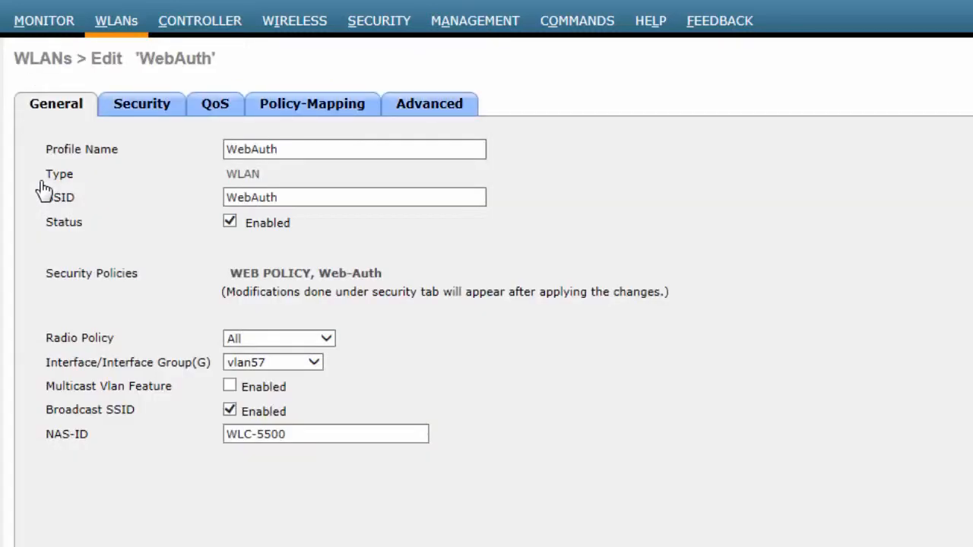
left_click(152, 111)
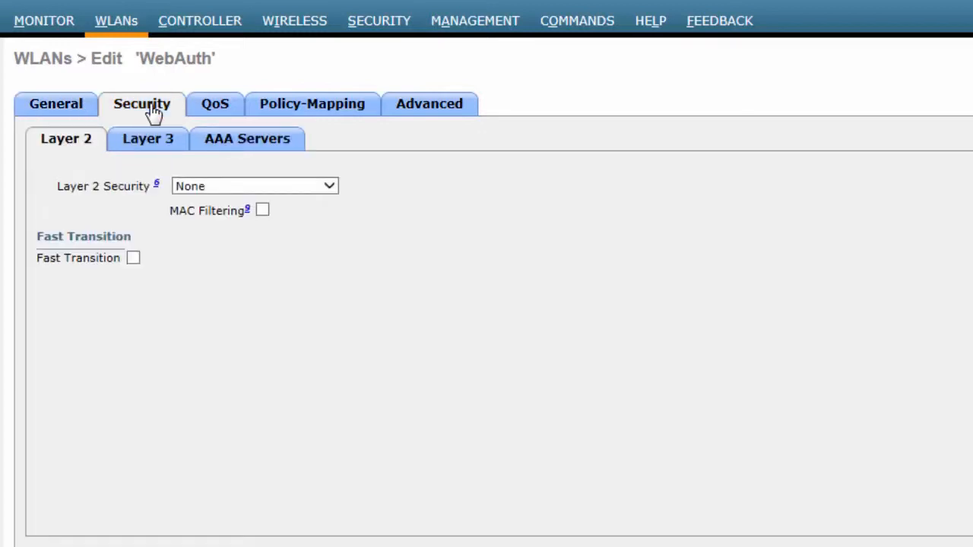
left_click(236, 144)
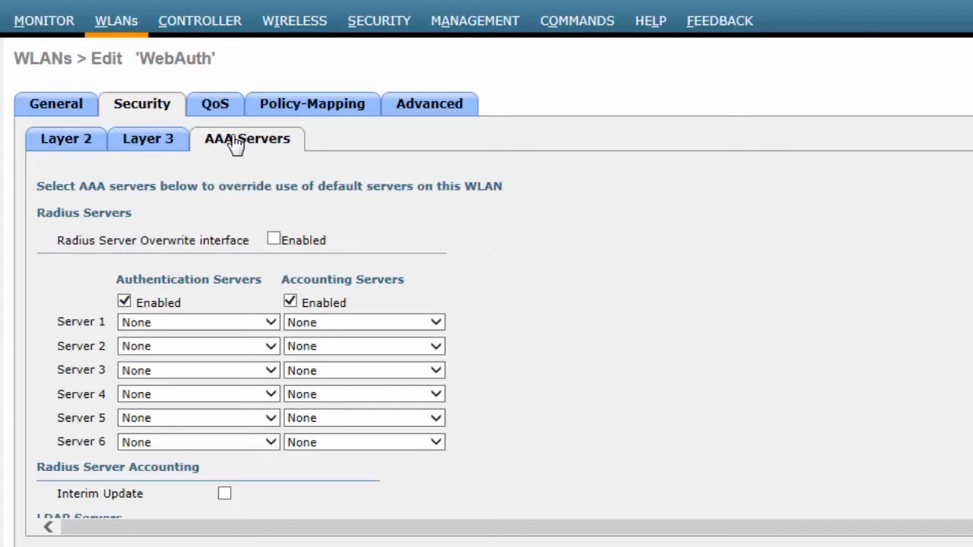
left_click(267, 323)
left_click(250, 339)
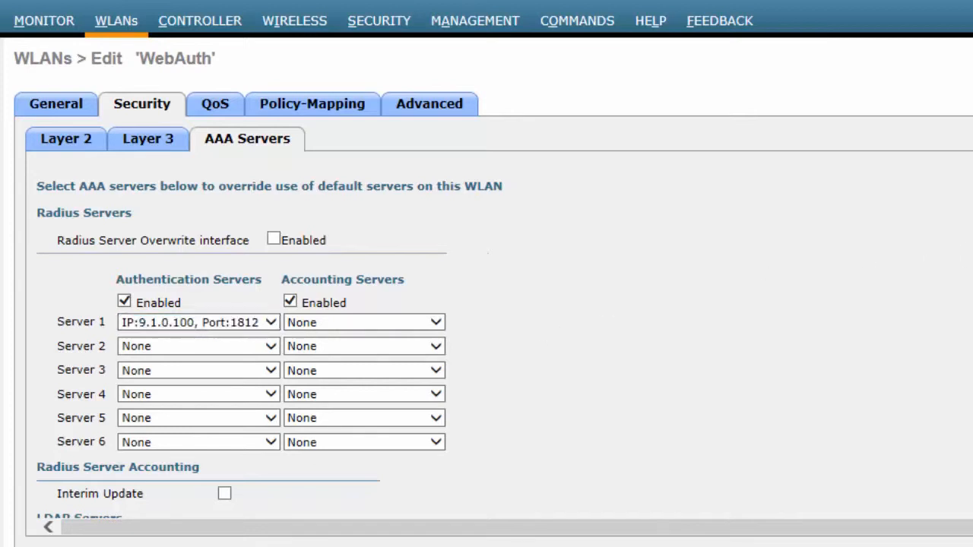
scroll(242, 334, "down", 3)
scroll(242, 334, "down", 4)
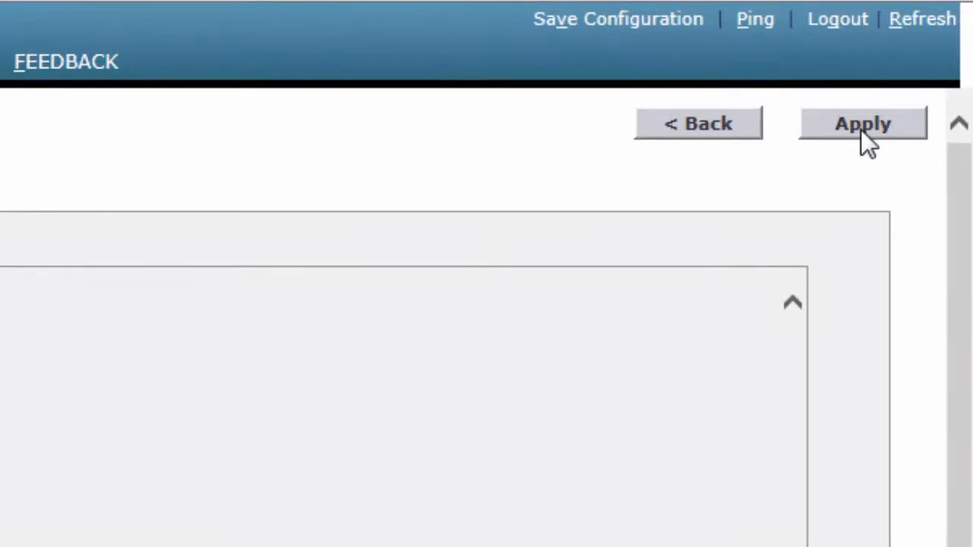
left_click(861, 129)
left_click(493, 346)
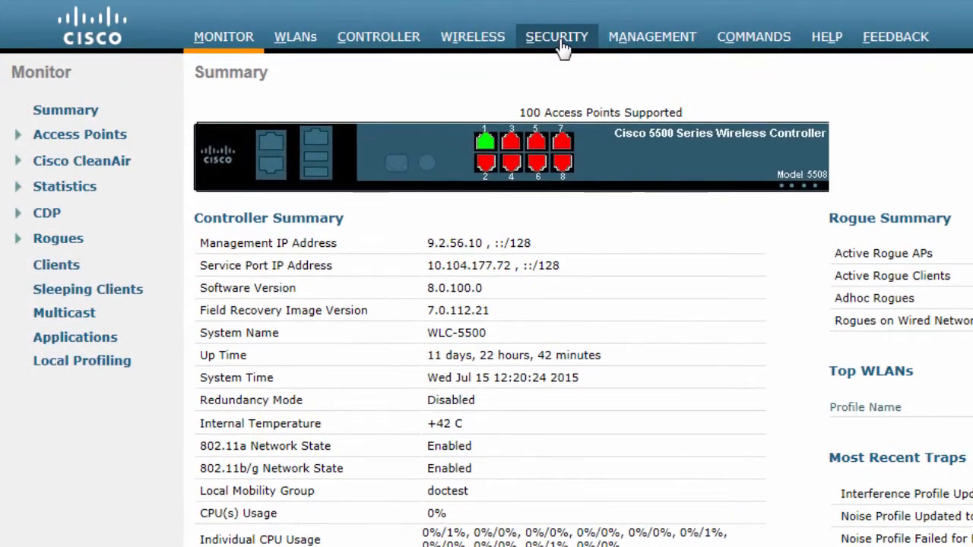
Start a new LDAP server entry in the AAA security settings, keeping its server index (priority) at 1.
left_click(560, 42)
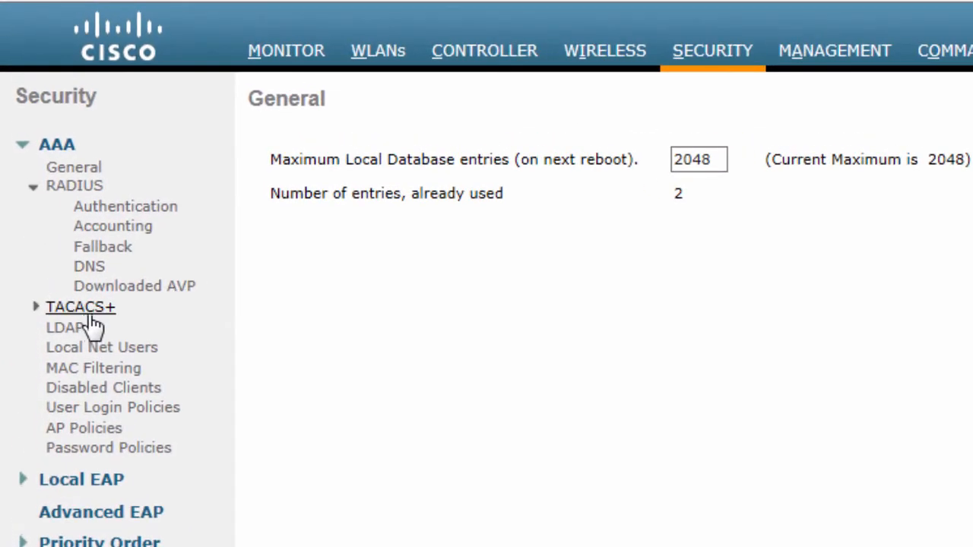
left_click(67, 328)
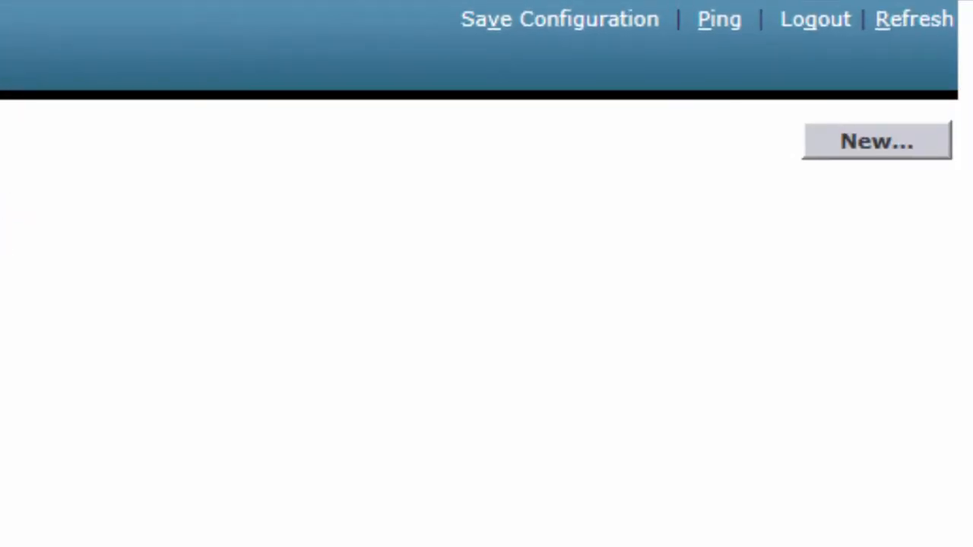
left_click(875, 146)
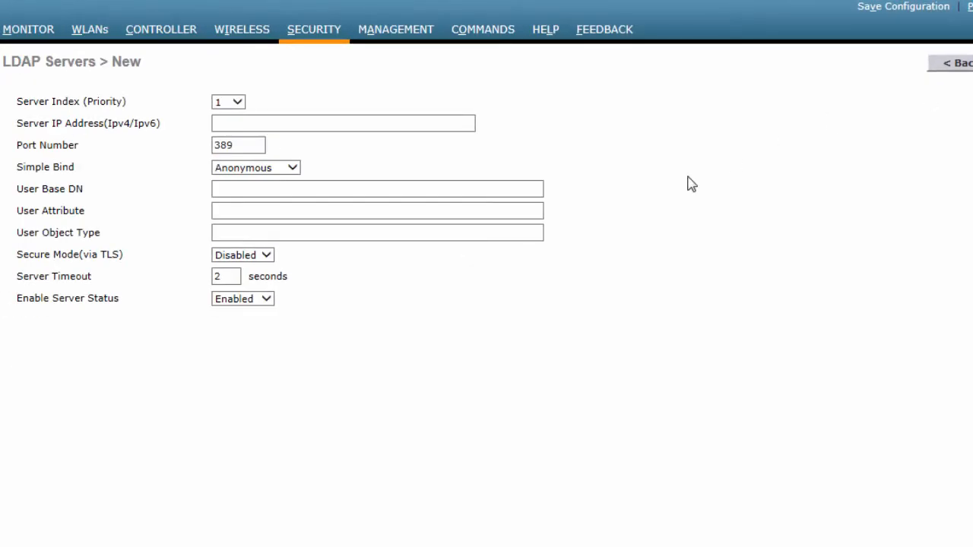
left_click(239, 104)
left_click(233, 105)
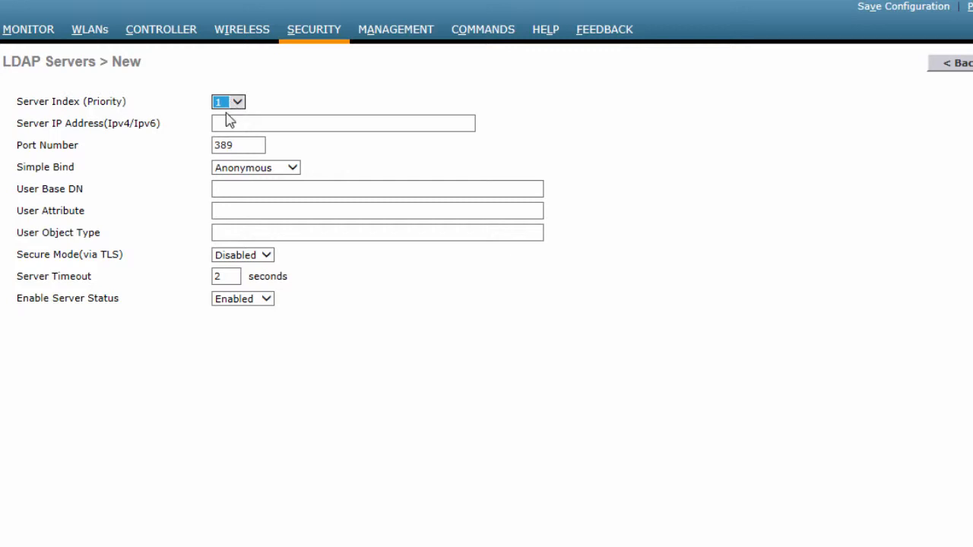
Set the new LDAP server's IP address to 9.2.38.100, keeping port number 389 and server status Enabled.
left_click(226, 120)
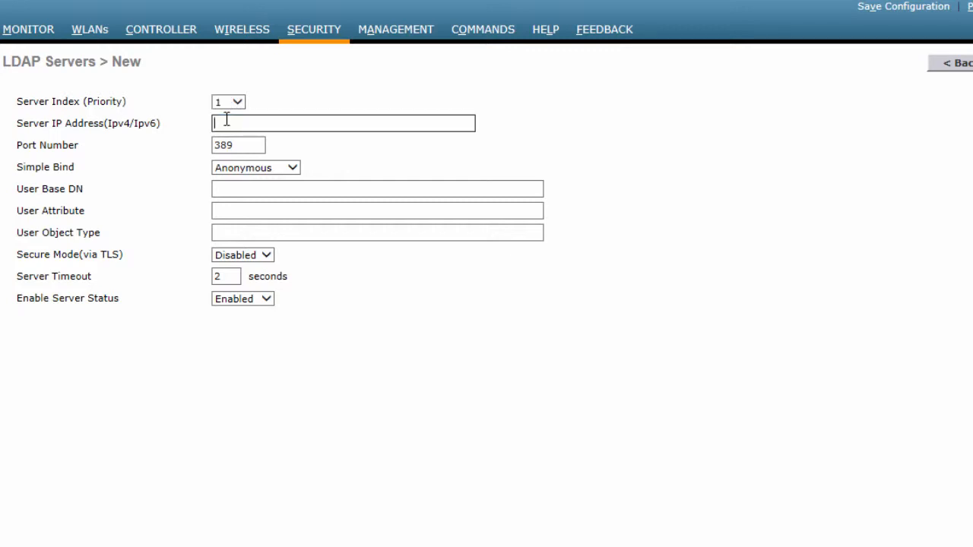
type("9.2.38.100")
left_click(243, 144)
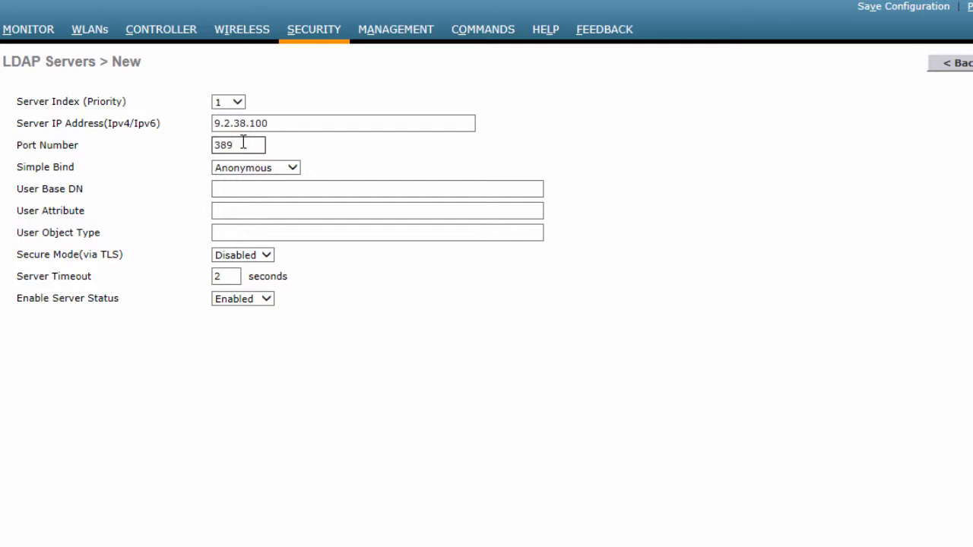
left_click(270, 303)
left_click(270, 301)
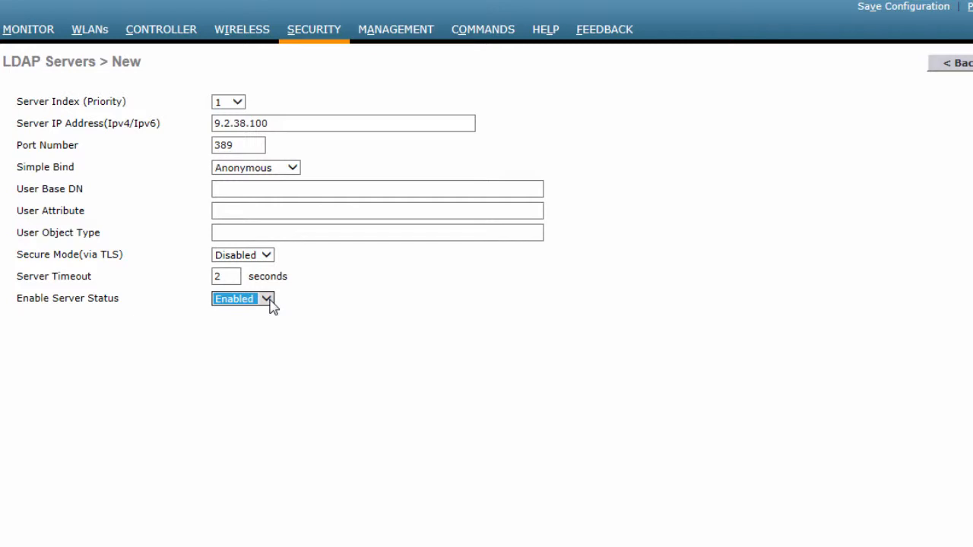
Switch the LDAP server's simple bind to Authenticated to show its bind fields, and return it to Anonymous.
left_click(293, 168)
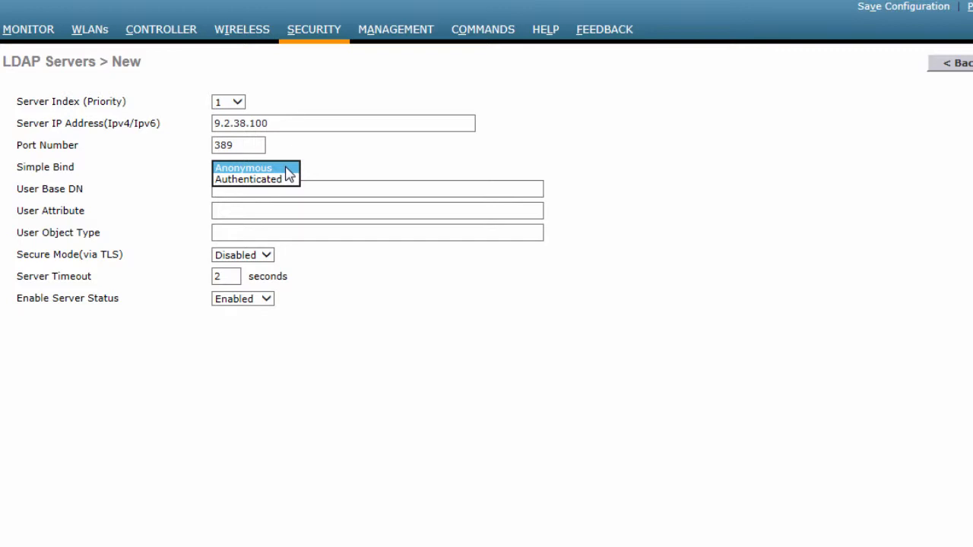
left_click(280, 180)
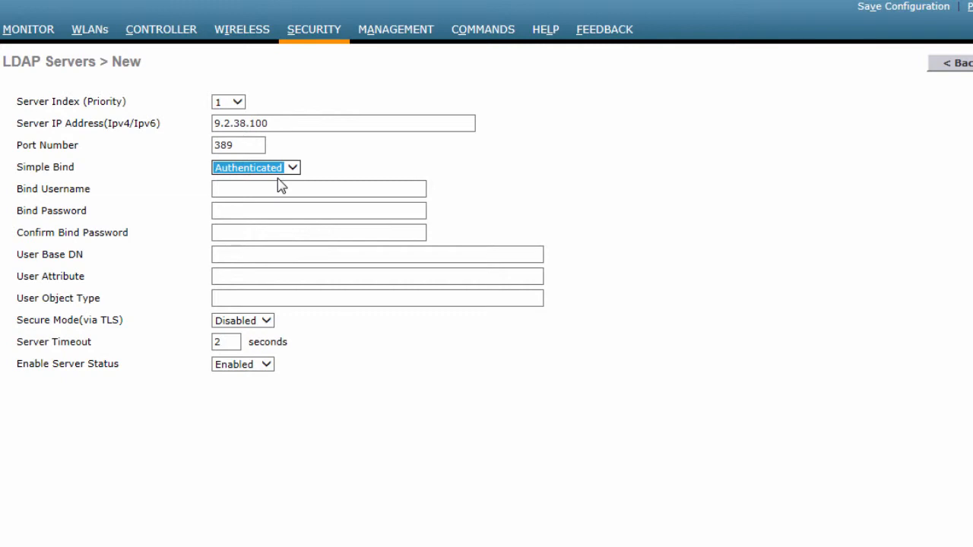
left_click(289, 169)
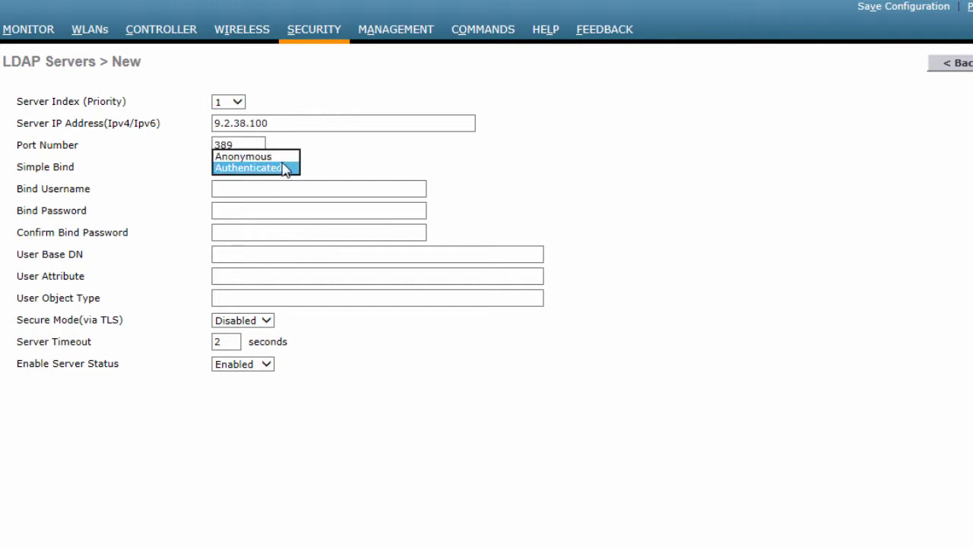
left_click(273, 157)
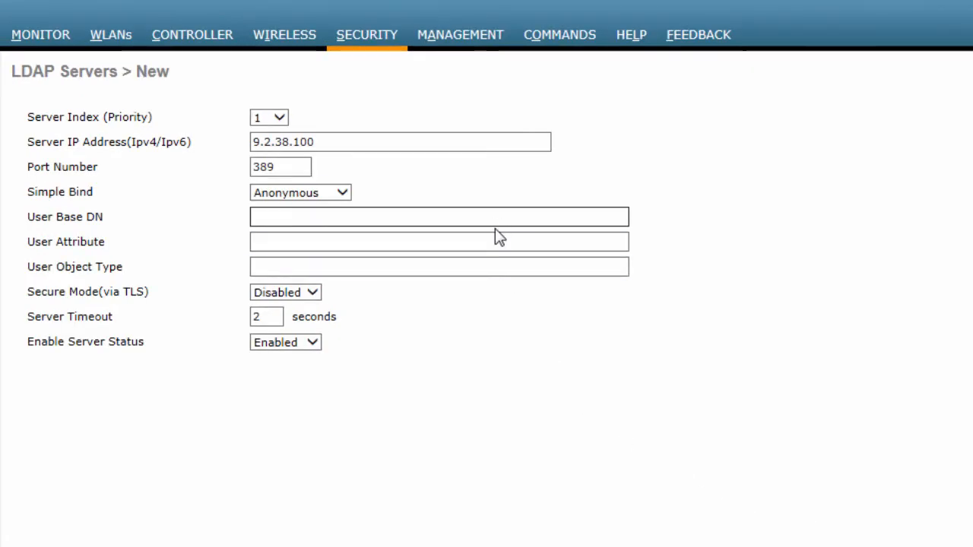
Set the LDAP server's user base DN to "dn=maxrc, dc=com".
left_click(482, 223)
type("dn")
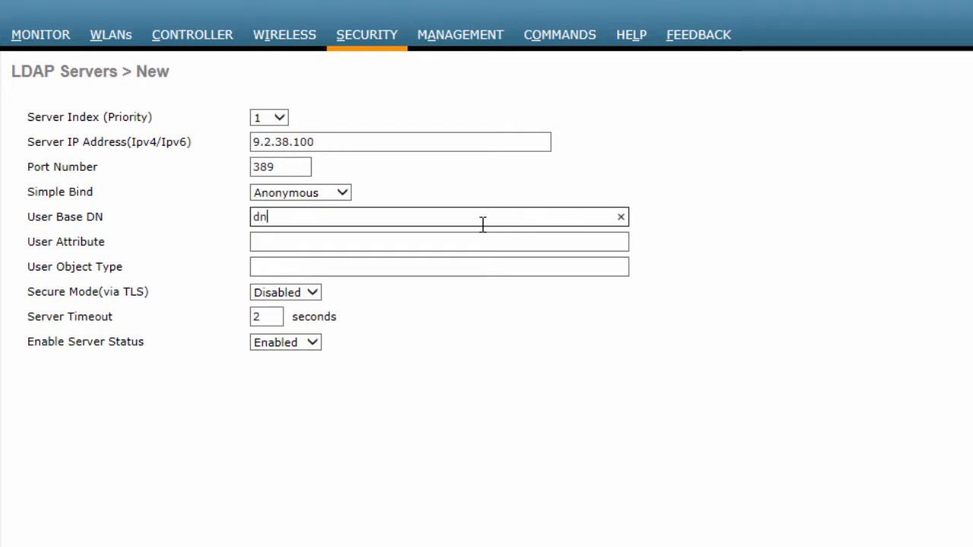
type("=maxrc, dc=com")
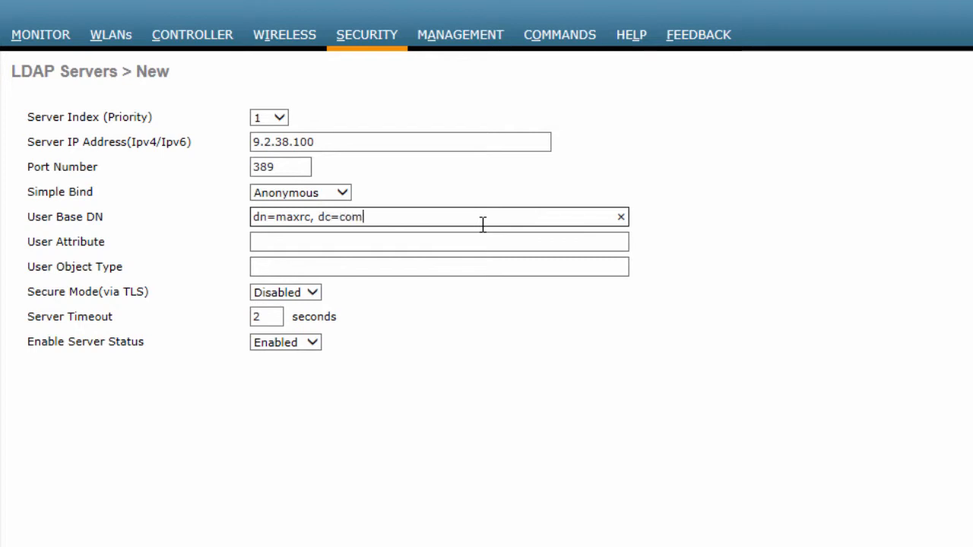
Set the LDAP server's user attribute to "cn" and its user object type to "top".
left_click(394, 241)
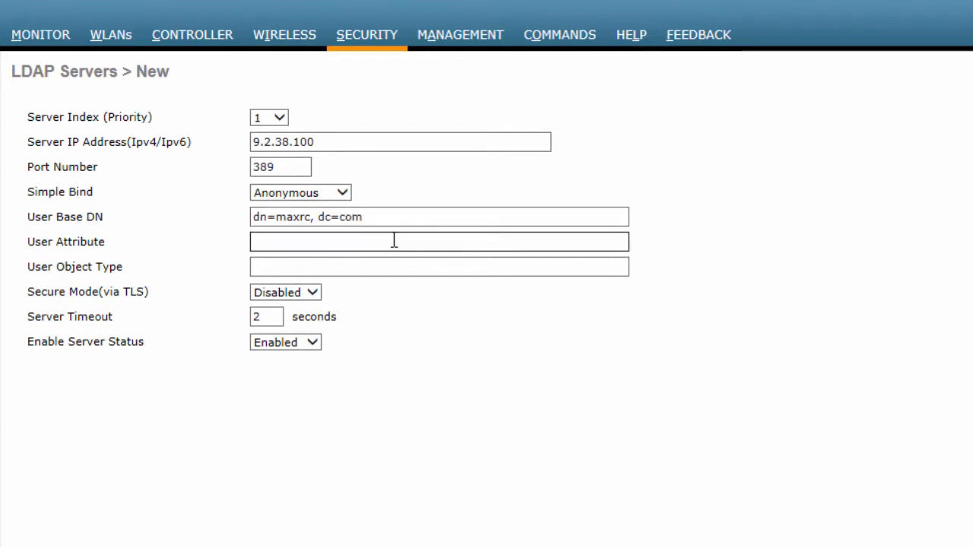
type("cn")
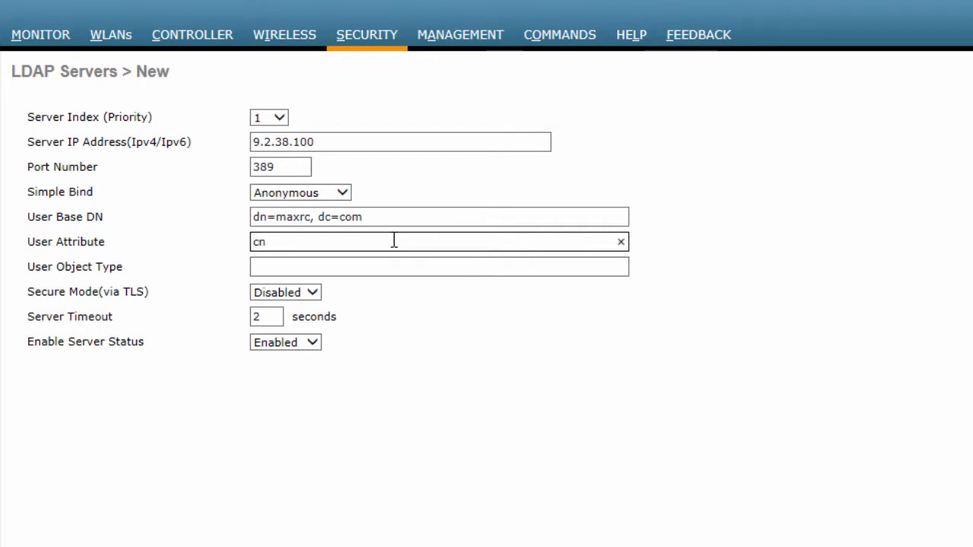
left_click(368, 271)
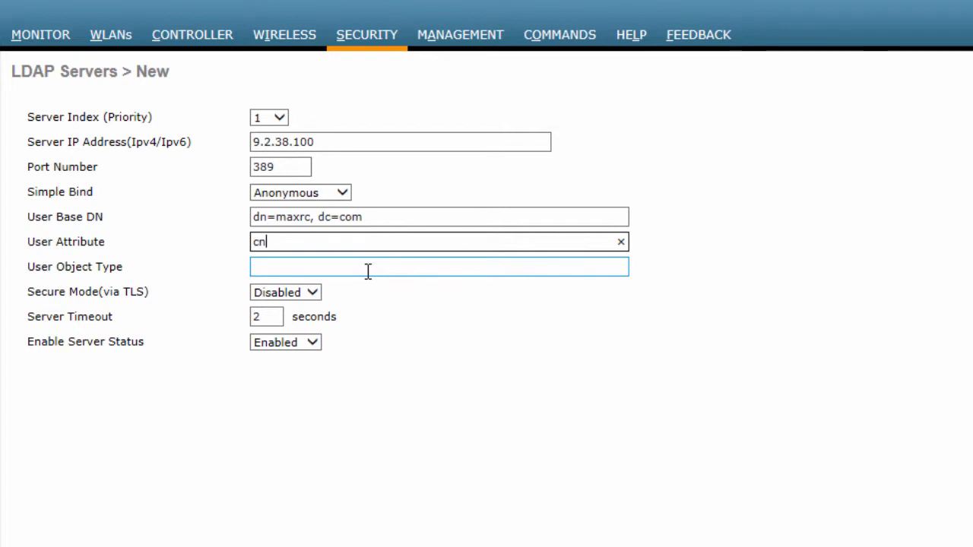
left_click(360, 271)
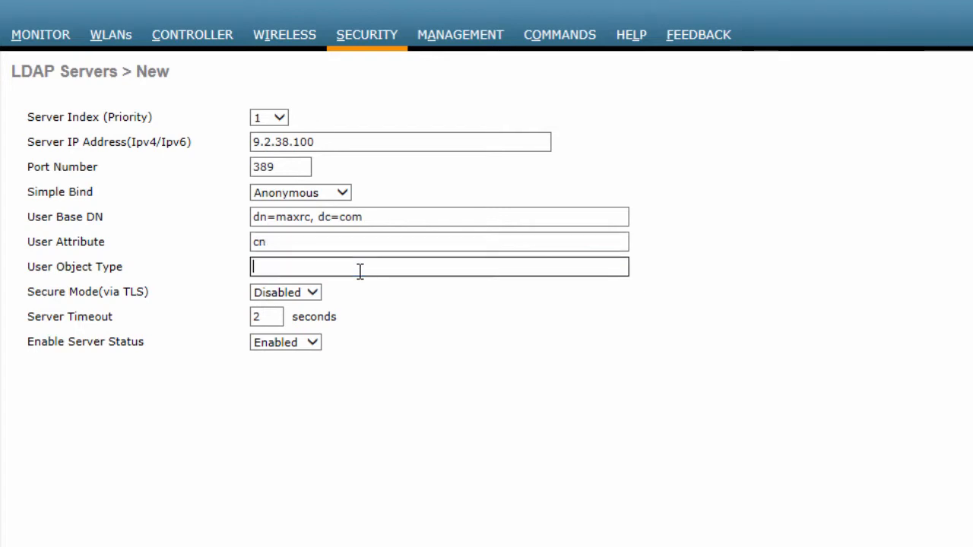
type("top")
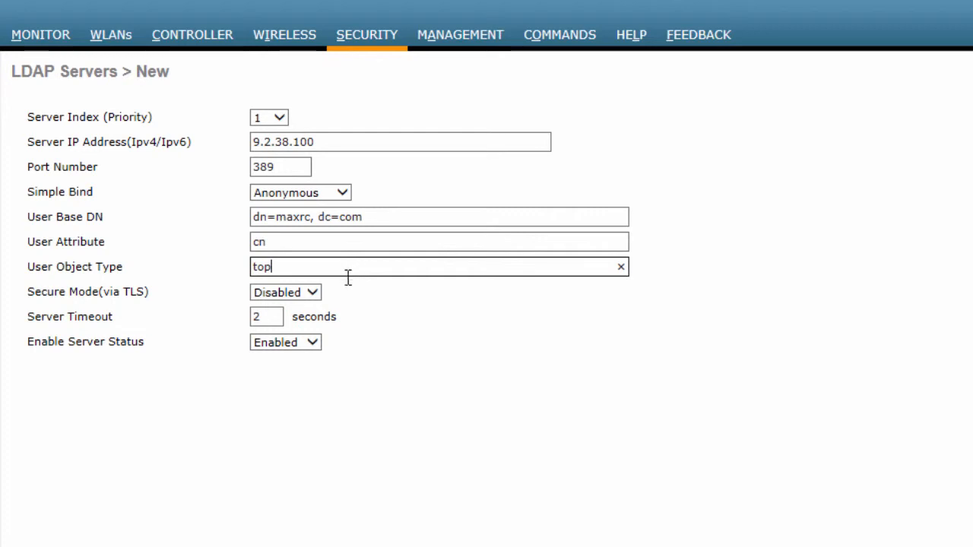
Keep the LDAP server timeout at 2 seconds and secure mode via TLS Disabled, and apply the new server.
left_click(278, 317)
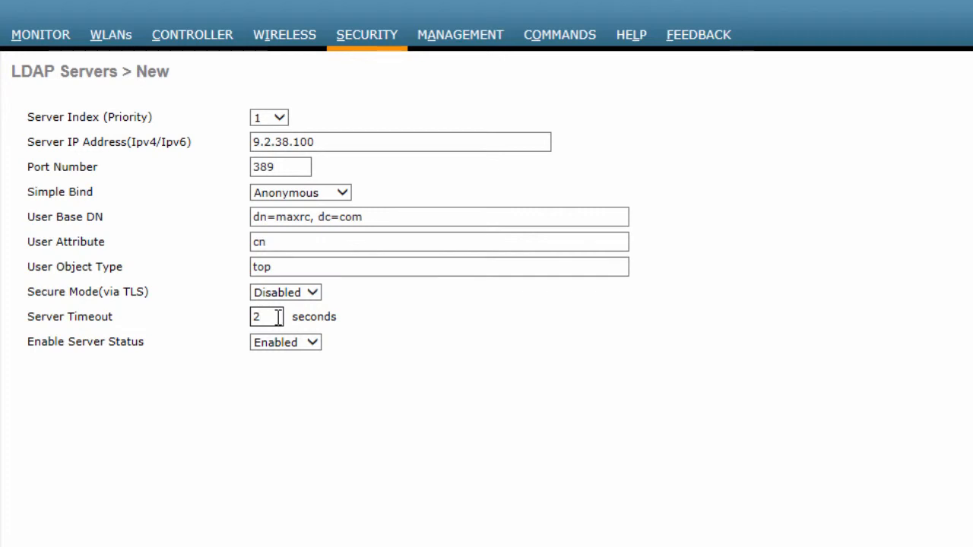
key("BackSpace")
type("2")
left_click(316, 295)
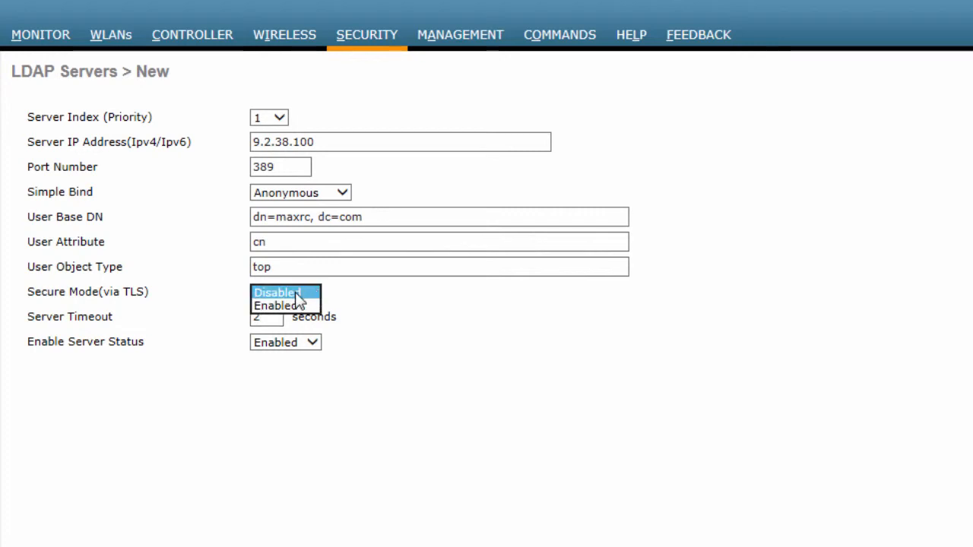
left_click(295, 295)
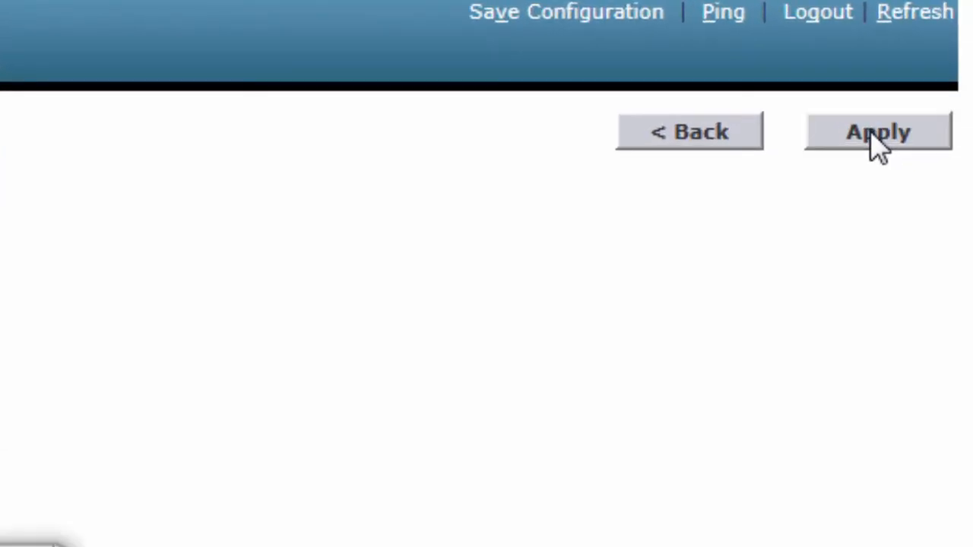
left_click(874, 136)
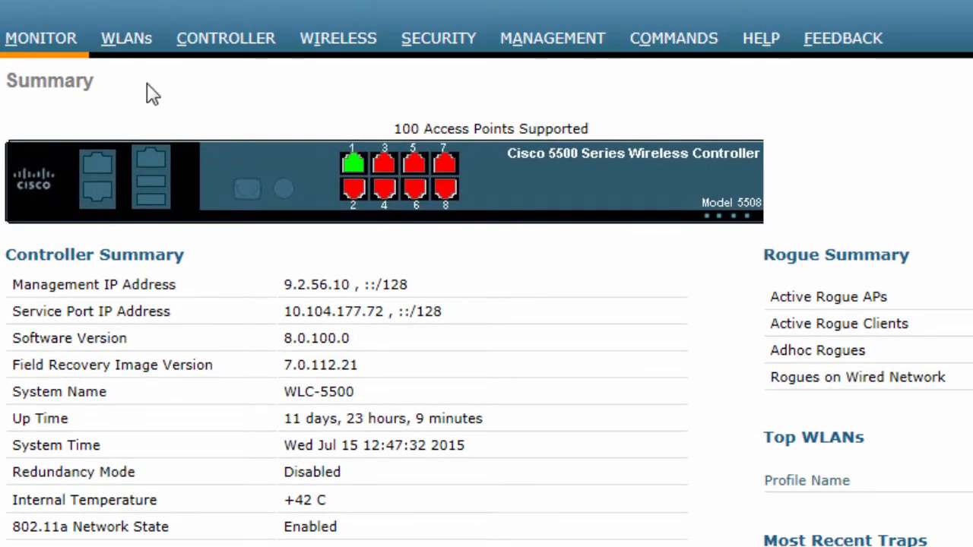
Disable the RADIUS authentication servers and accounting servers in the WebAuth WLAN's AAA server settings.
left_click(136, 44)
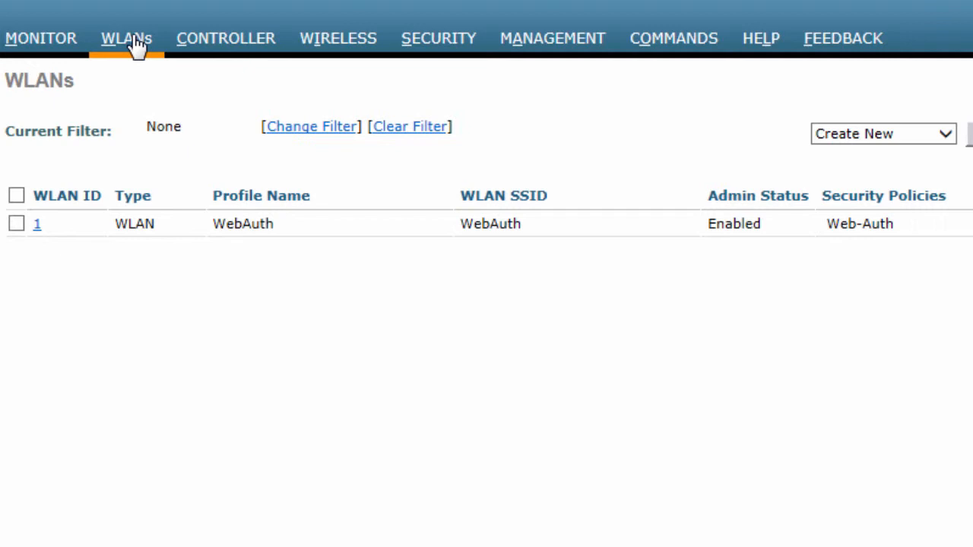
left_click(40, 228)
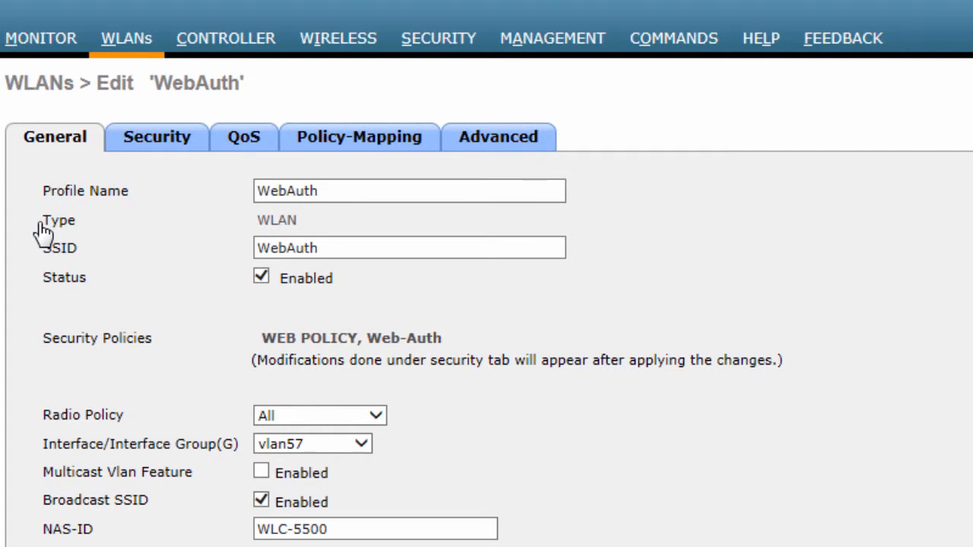
left_click(160, 142)
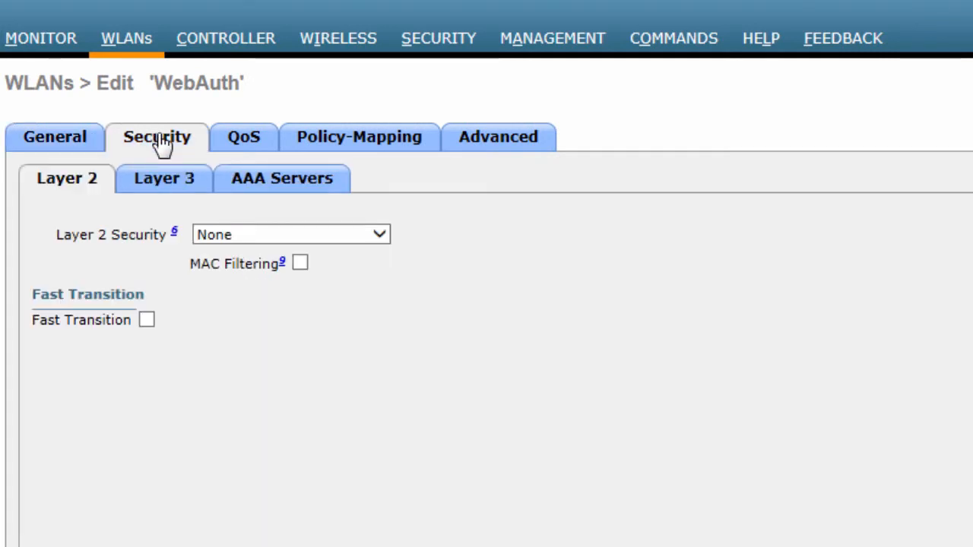
left_click(270, 183)
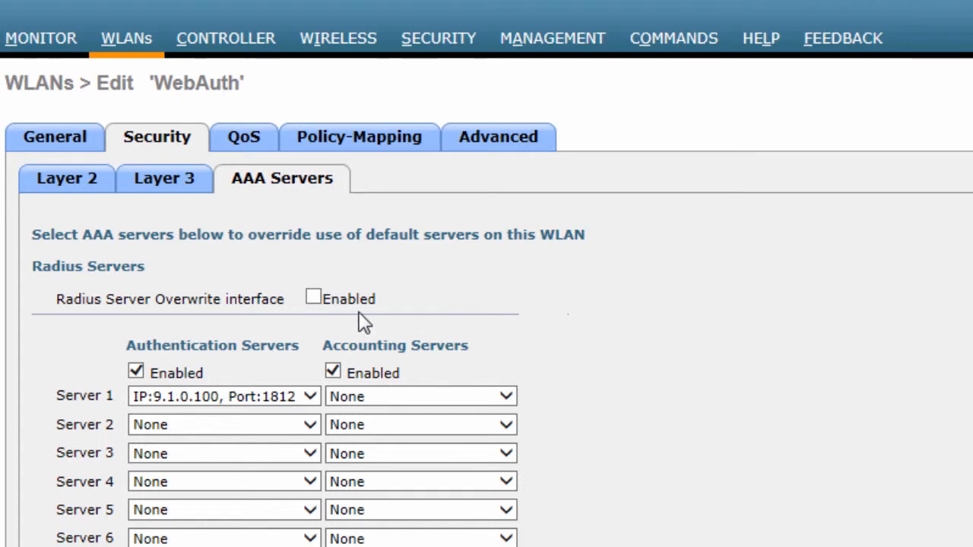
left_click(135, 371)
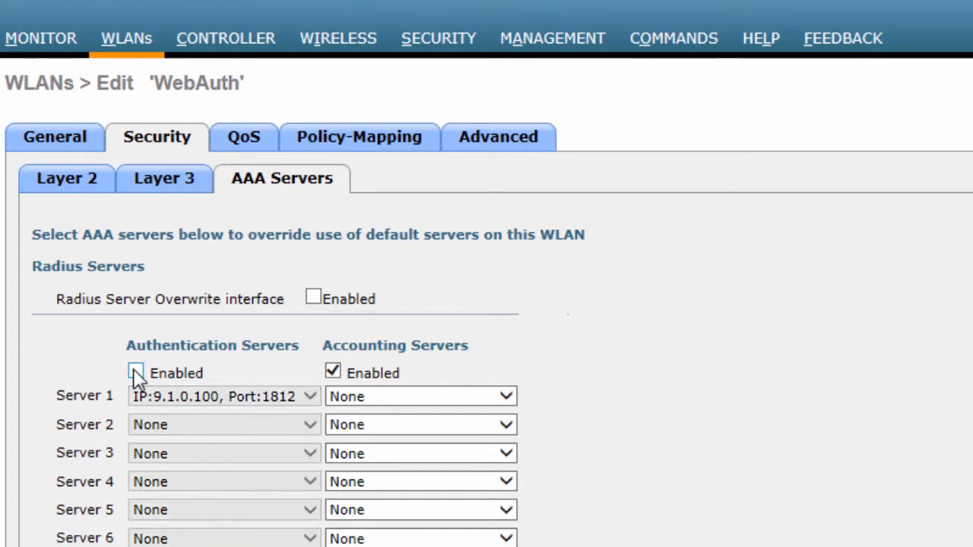
left_click(332, 372)
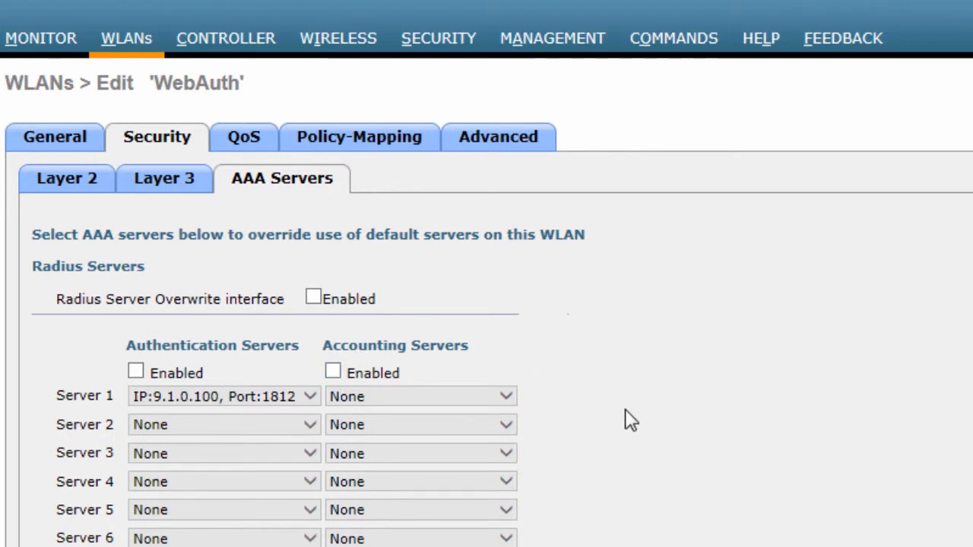
Move LDAP up one place in the WebAuth WLAN's web-auth authentication priority order, apply the change and return to the WLAN list.
scroll(631, 421, "down", 6)
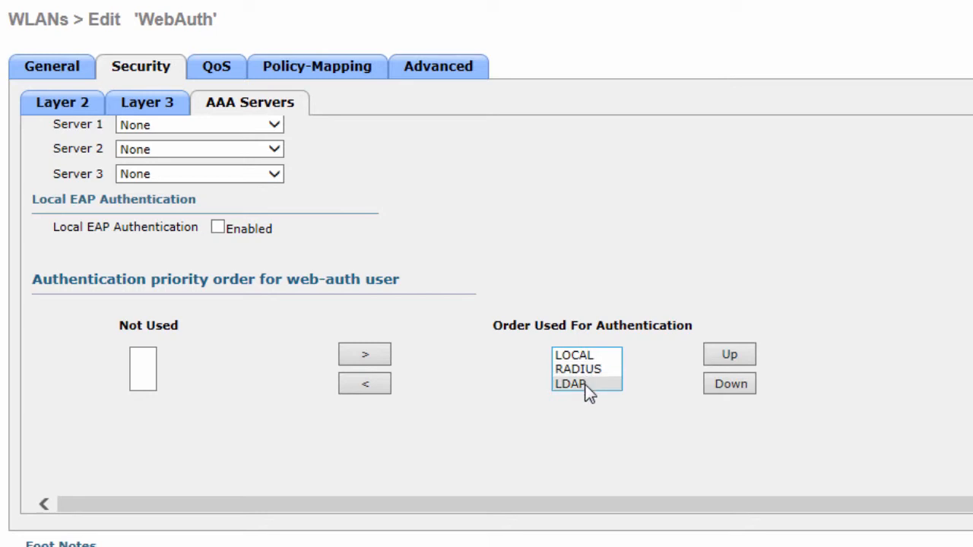
left_click(585, 392)
left_click(729, 356)
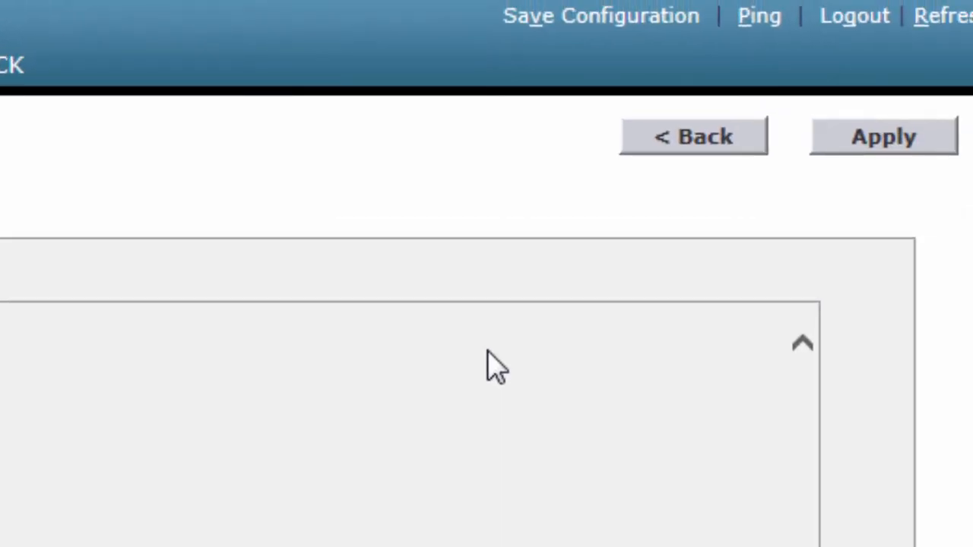
left_click(860, 139)
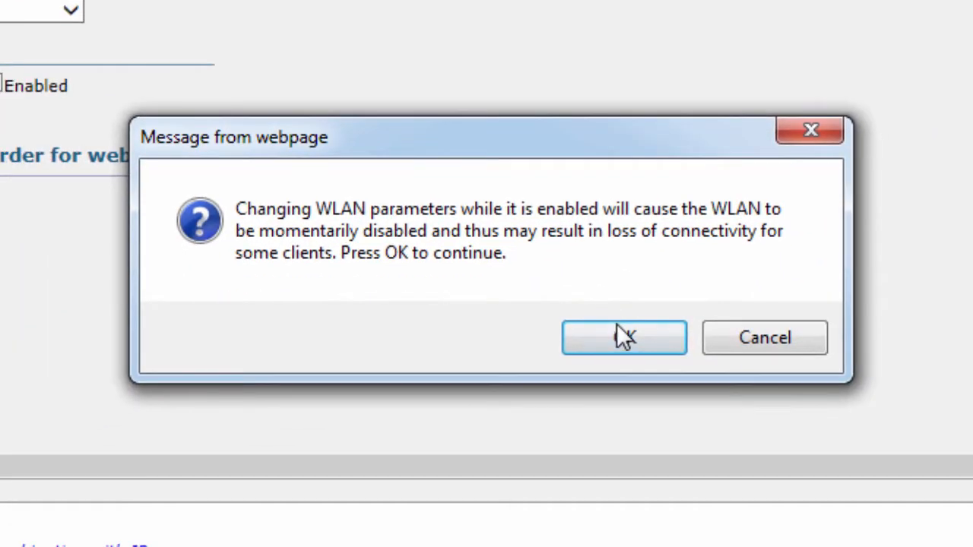
left_click(8, 546)
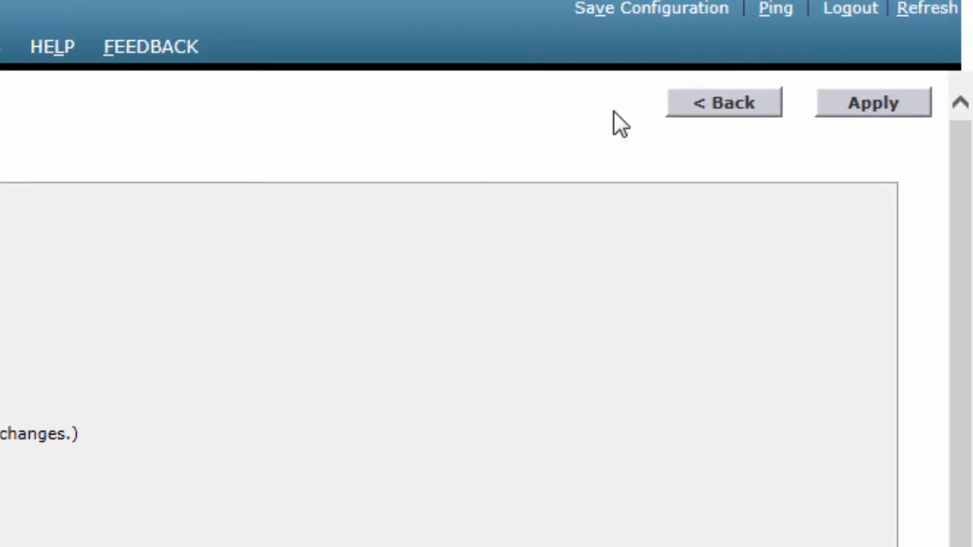
left_click(709, 112)
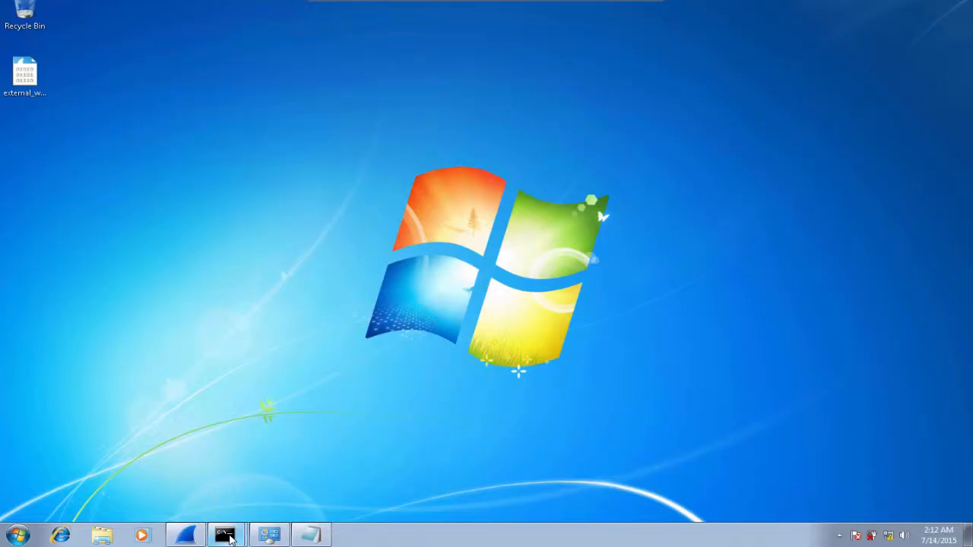
Switch to the remote desktop session of the wireless client PC and open its wireless network management in Control Panel.
left_click(228, 537)
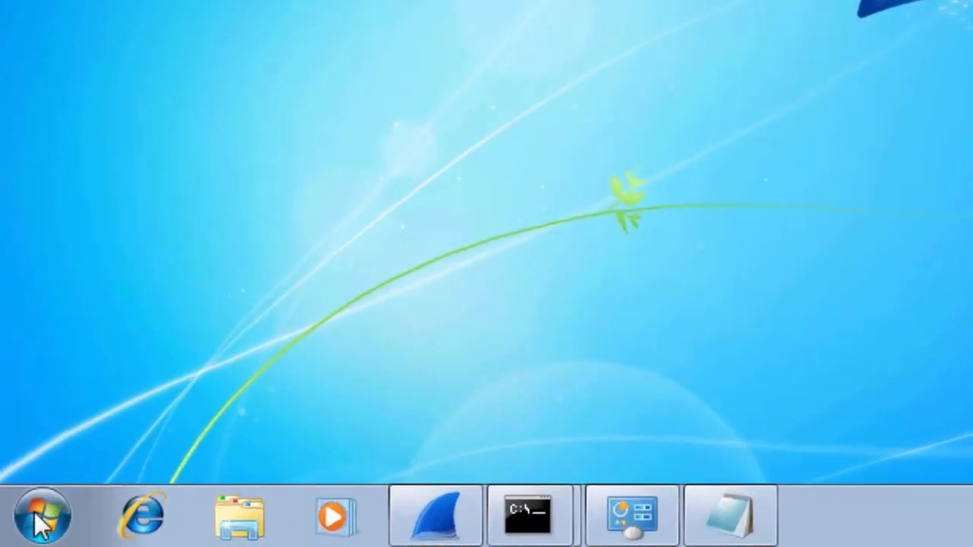
left_click(17, 535)
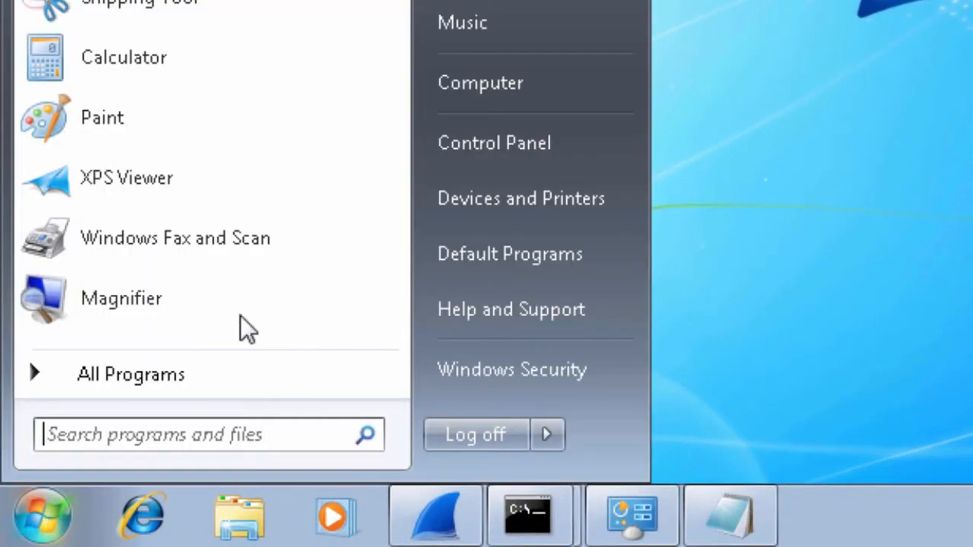
left_click(495, 143)
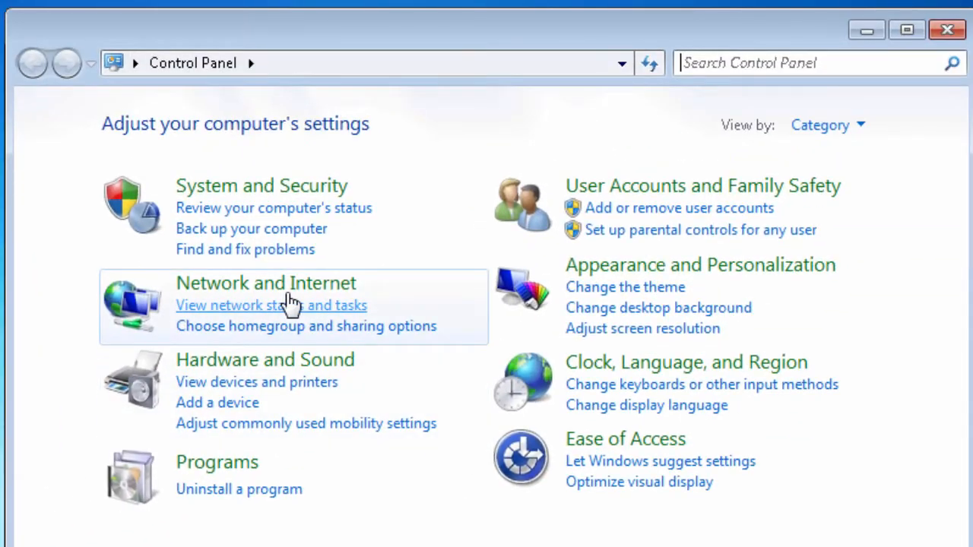
left_click(291, 304)
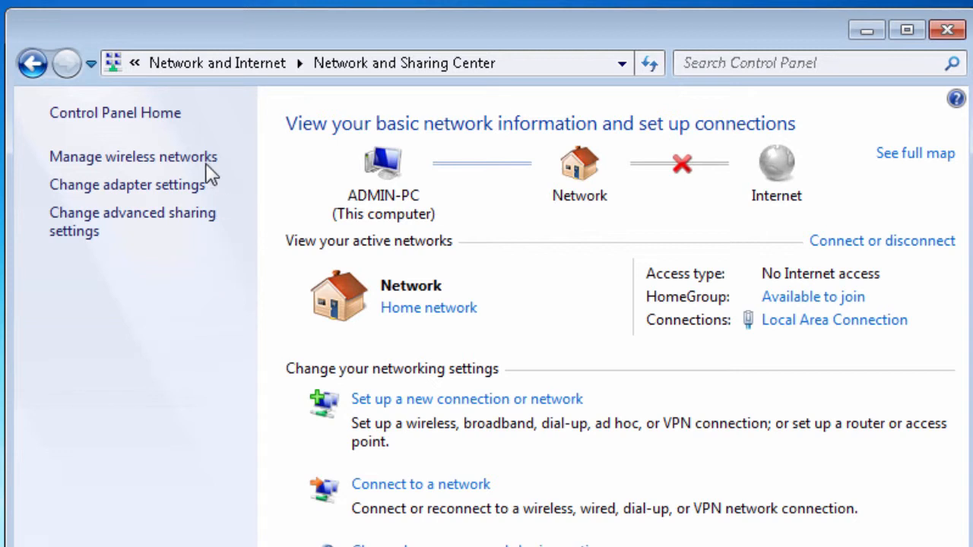
left_click(179, 158)
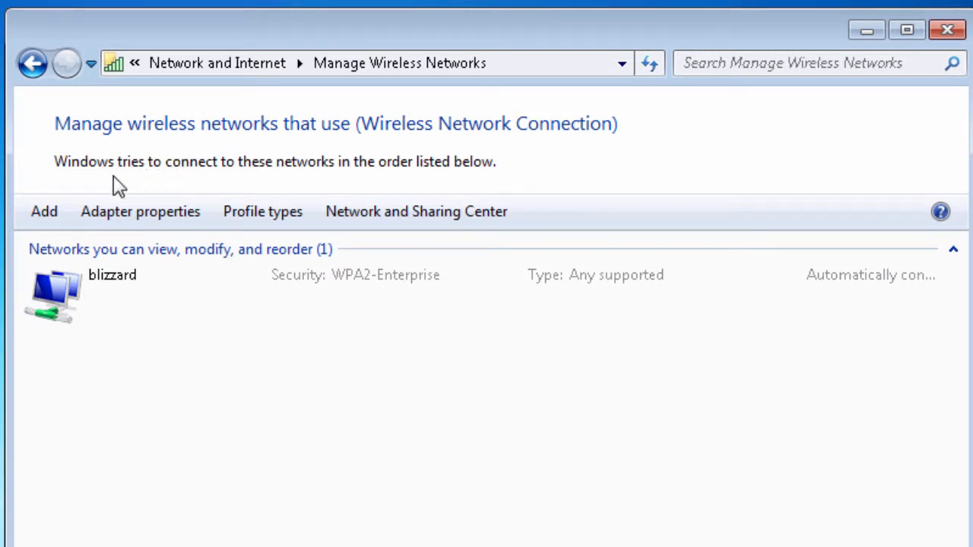
Manually create a wireless network profile named "WebAuth" with security type No authentication (Open).
left_click(44, 215)
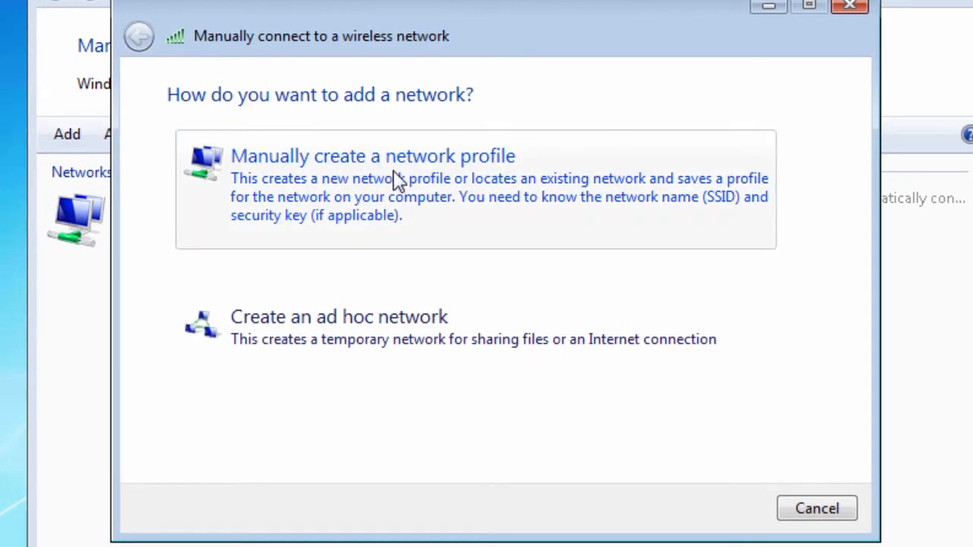
left_click(398, 180)
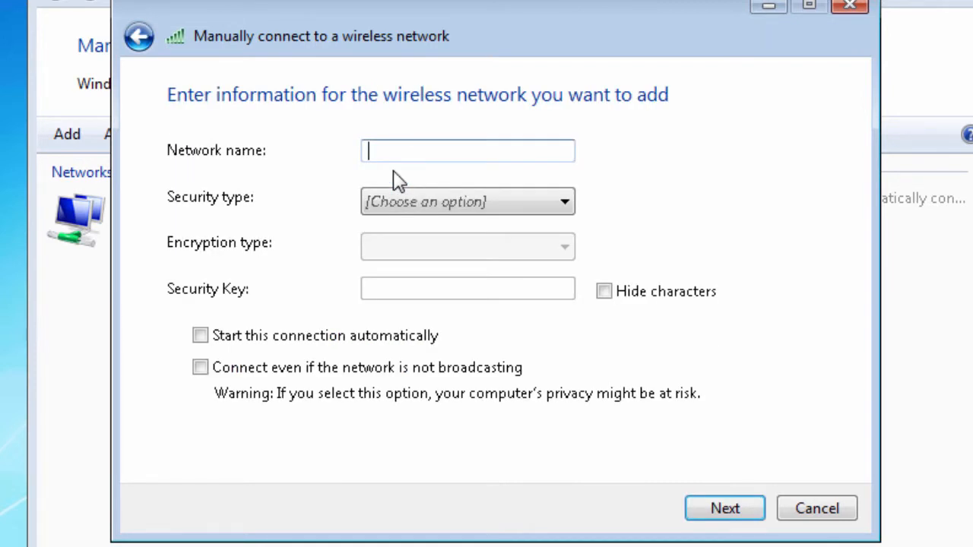
type("WebAuth")
left_click(483, 206)
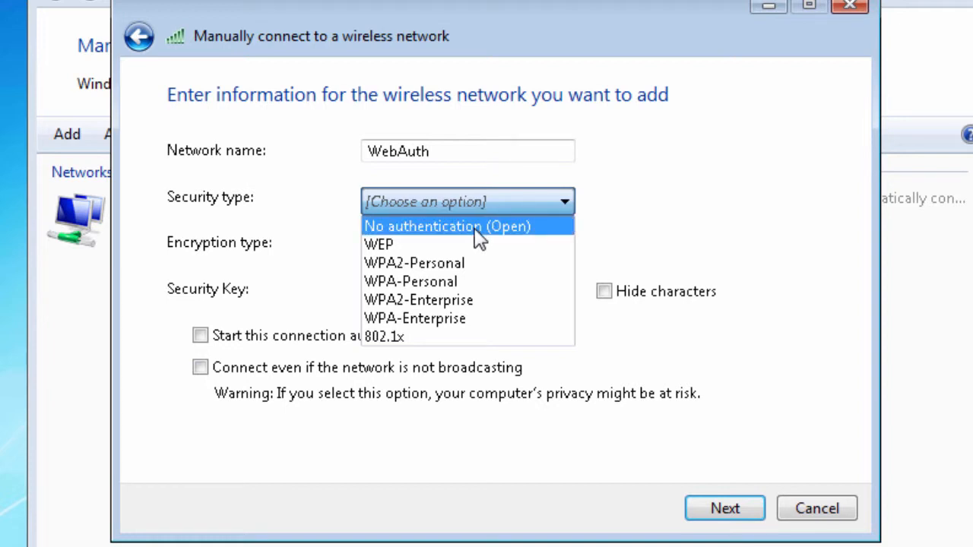
left_click(479, 227)
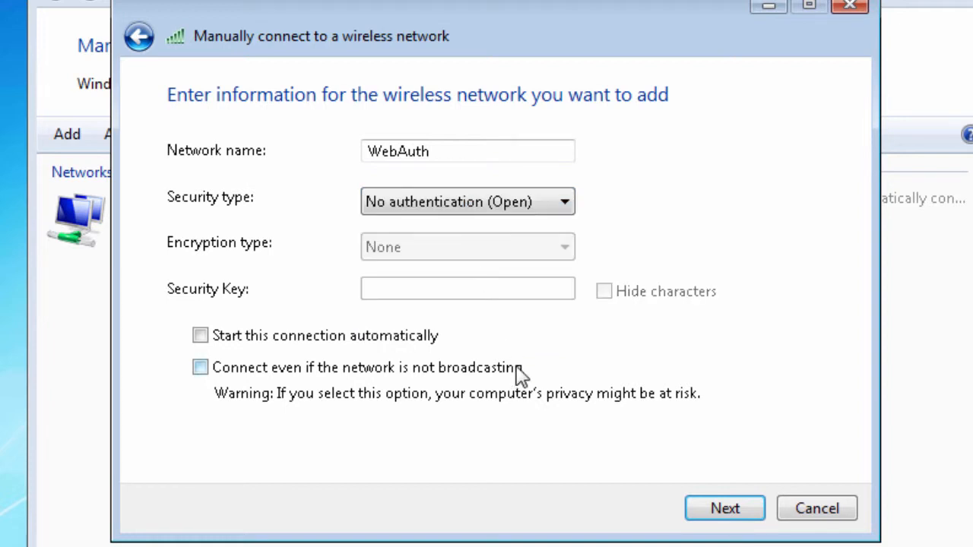
left_click(726, 509)
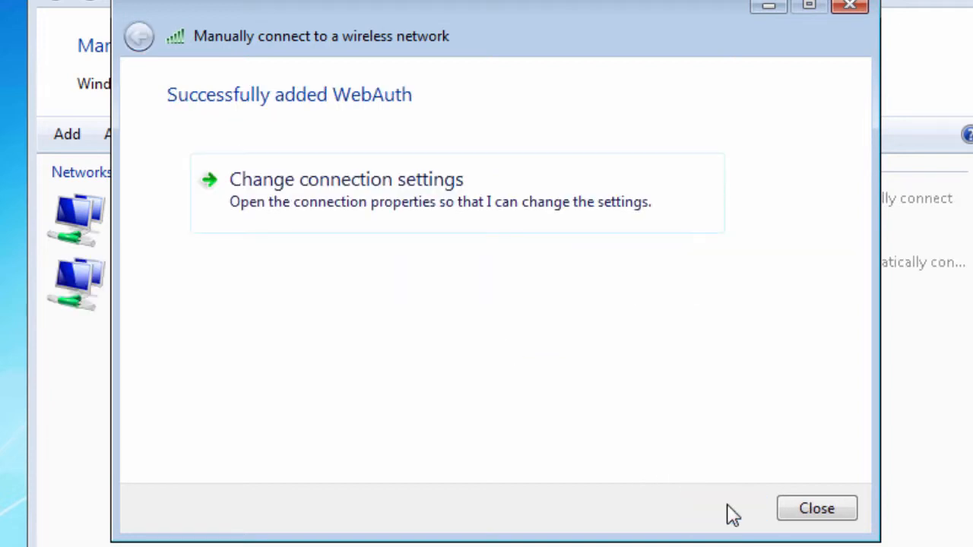
left_click(817, 510)
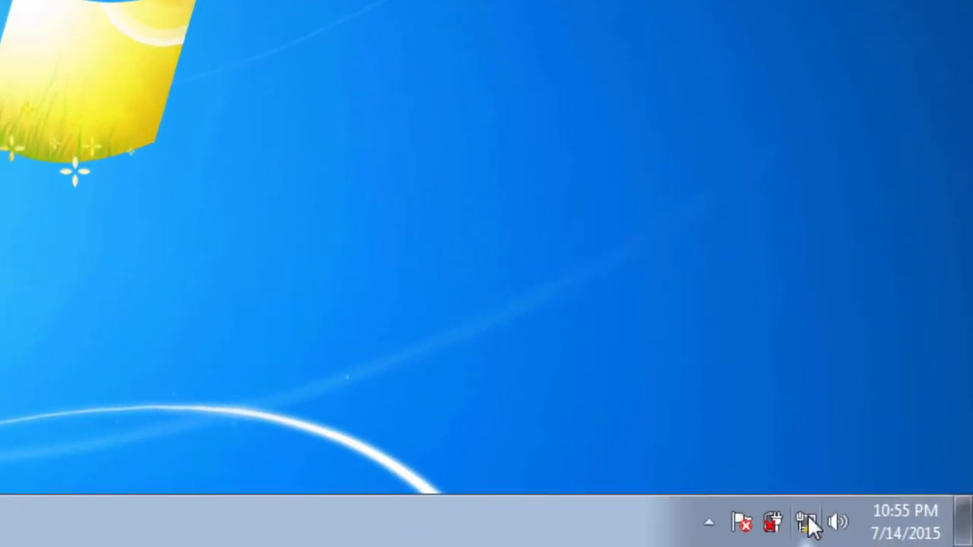
Connect the client PC to the WebAuth wireless network.
left_click(809, 524)
left_click(875, 144)
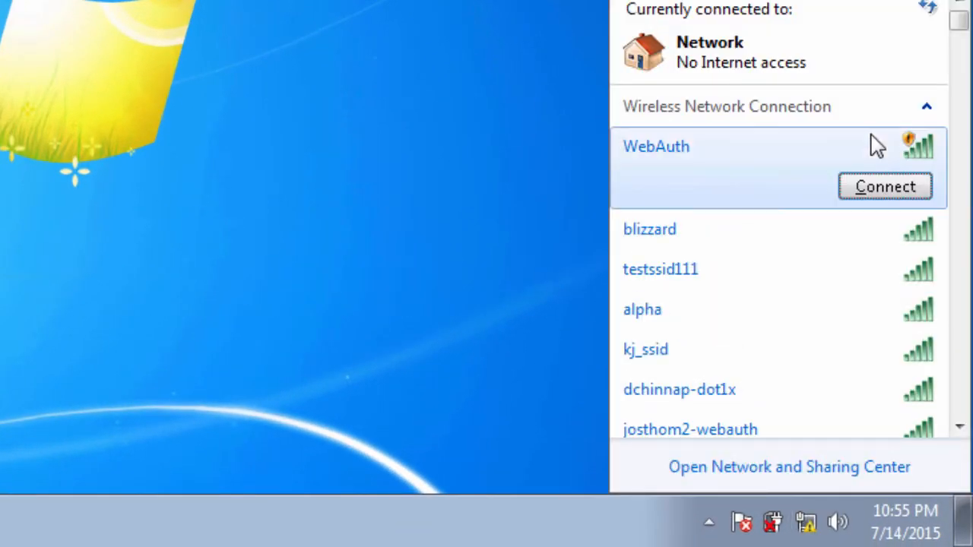
left_click(866, 186)
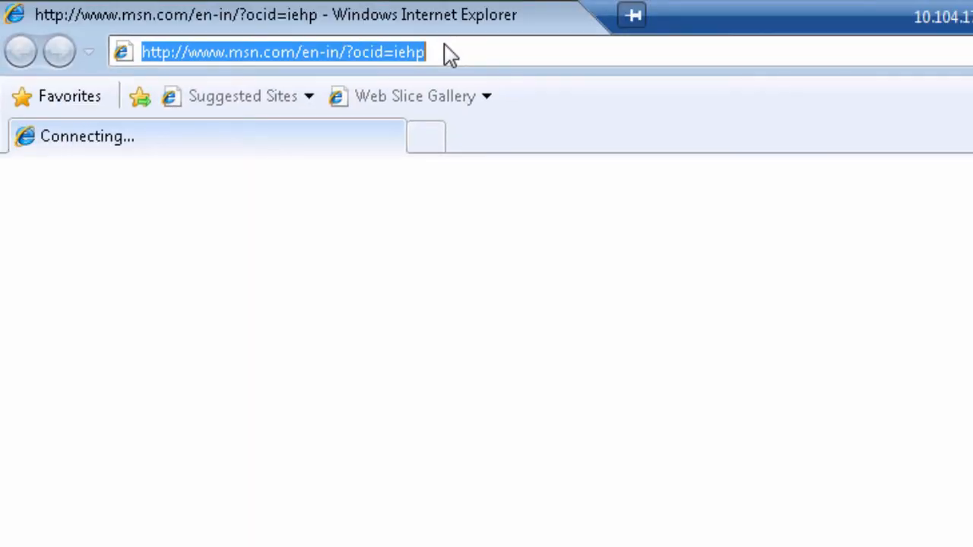
type("ww")
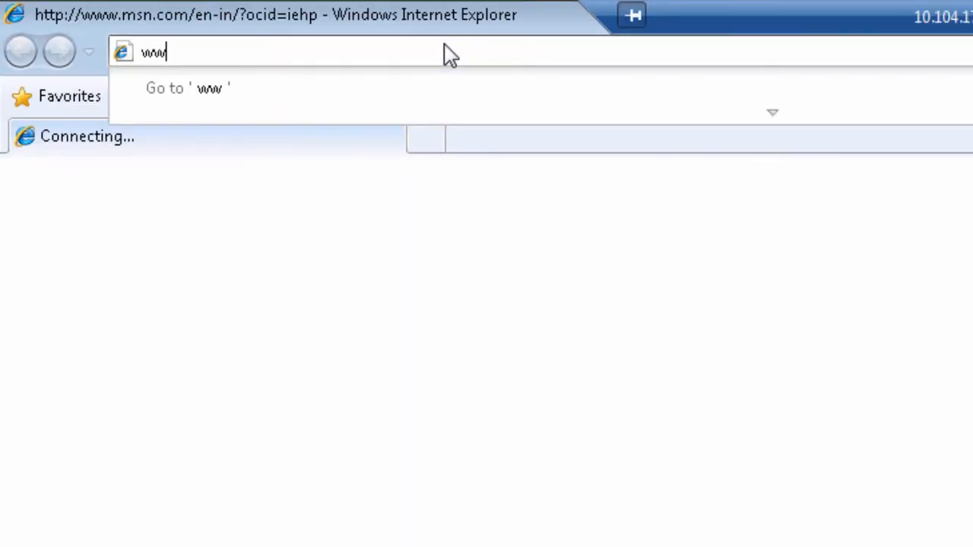
type("w.yahoo.com")
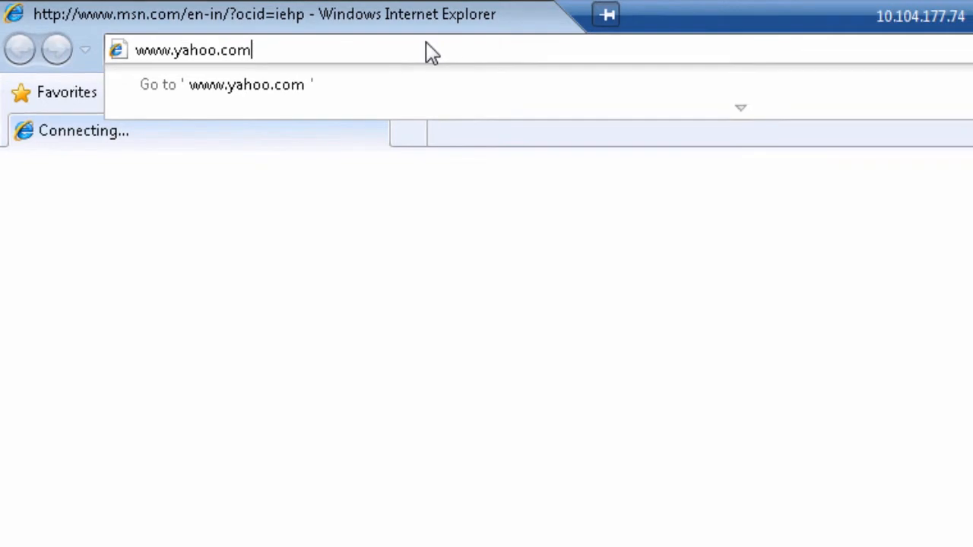
key("Return")
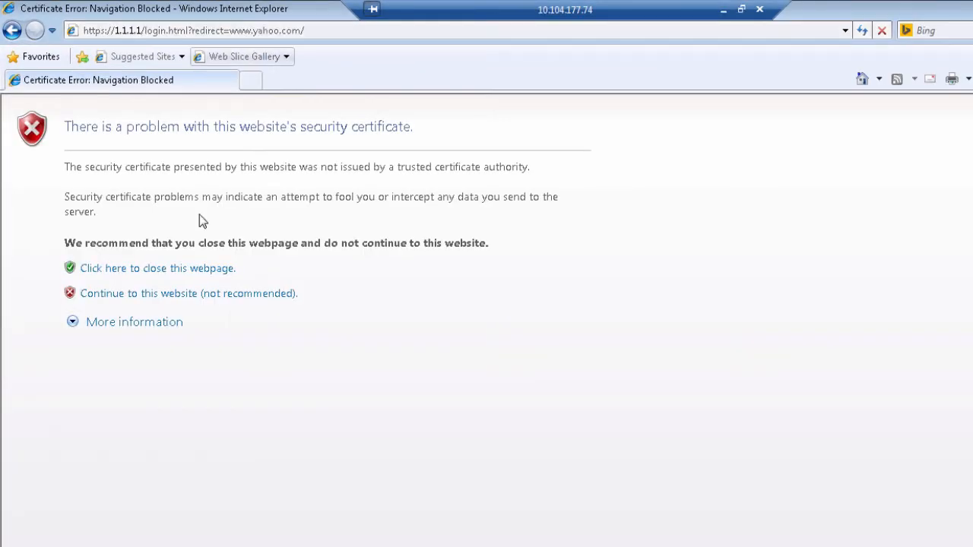
left_click(207, 293)
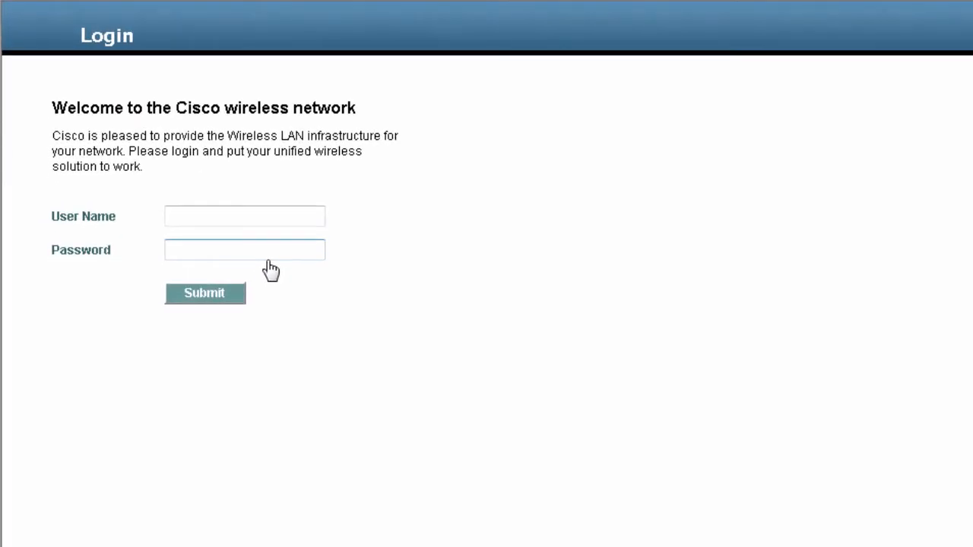
Log in to the wireless network as "localuser1" with the account password, and continue past the logout window's certificate warning.
left_click(219, 234)
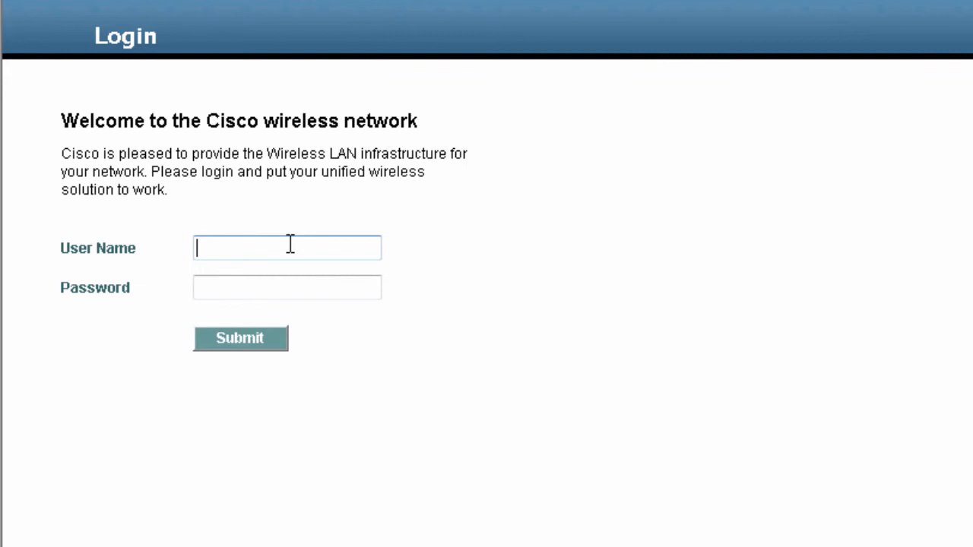
type("localuser1")
key("Tab")
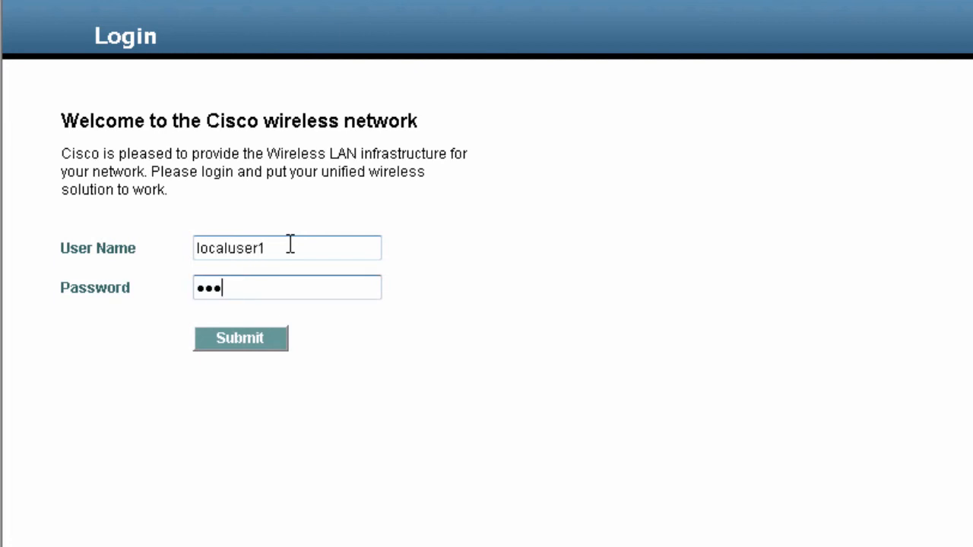
left_click(254, 339)
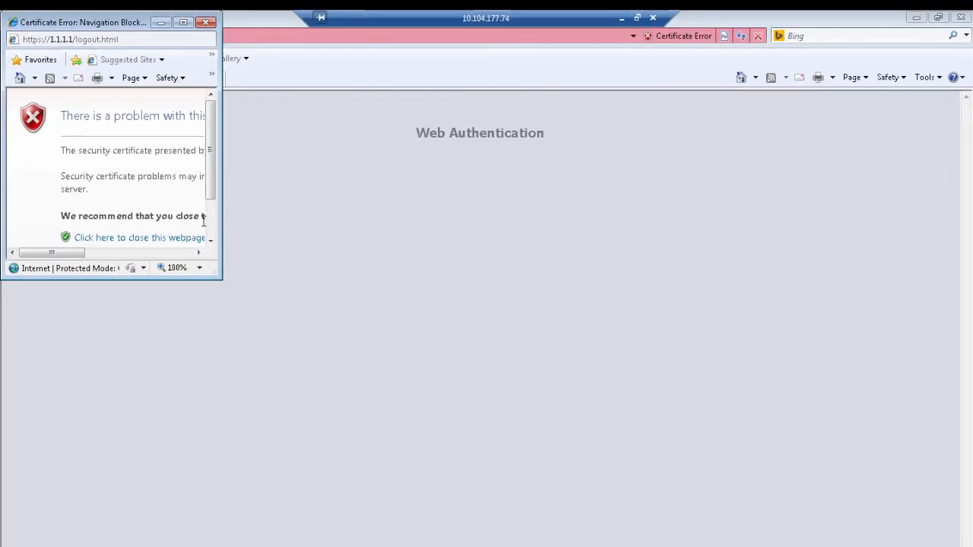
scroll(182, 224, "down", 2)
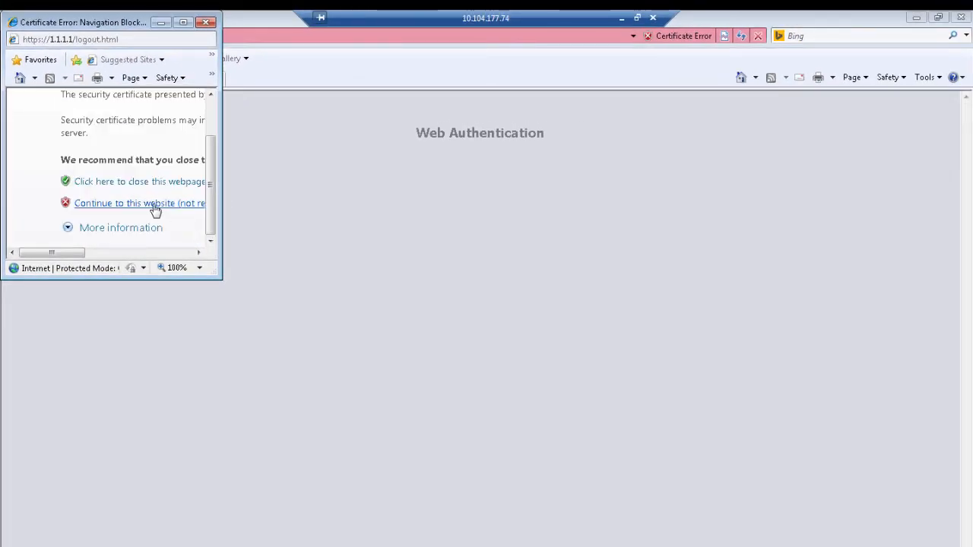
left_click(155, 206)
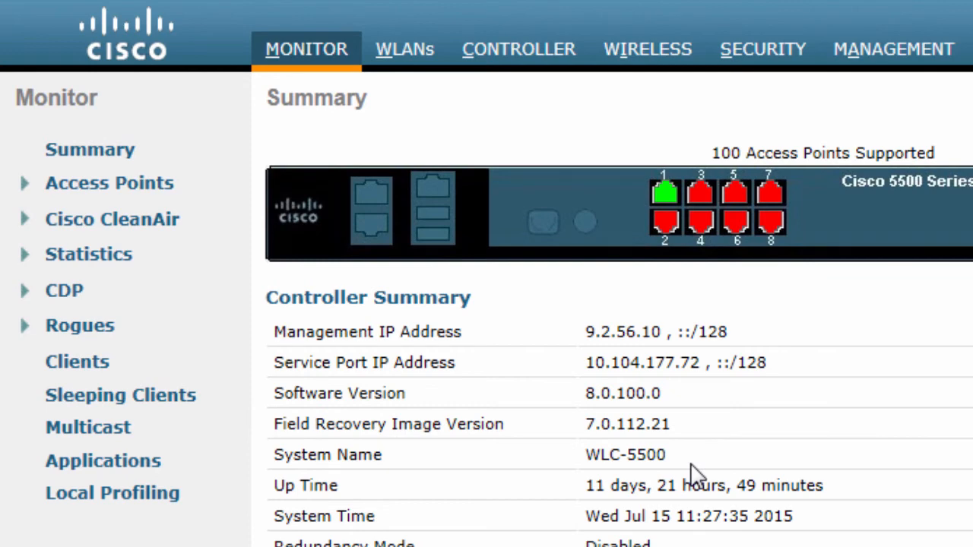
Switch to the wireless controller's monitoring pages, open the details of the WebAuth client and check its policy manager state.
left_click(321, 65)
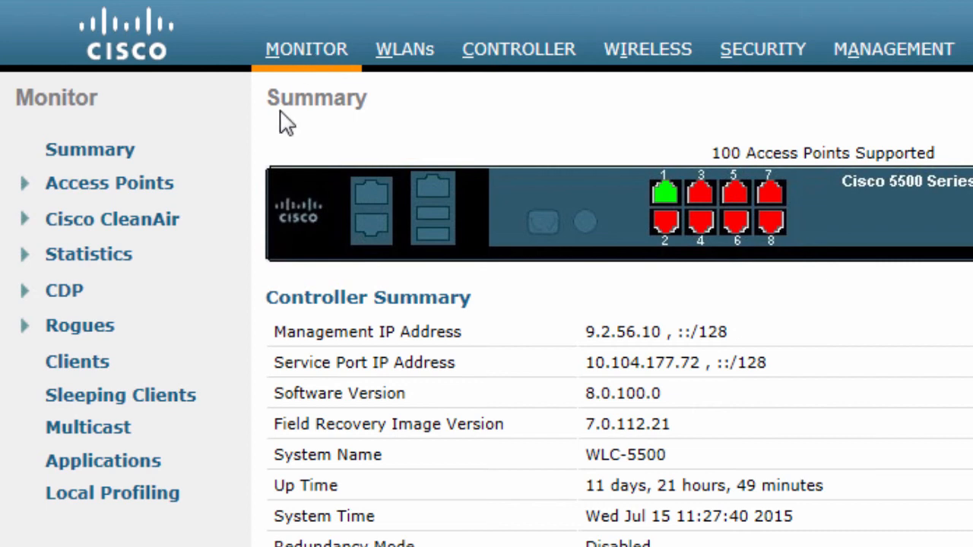
left_click(97, 368)
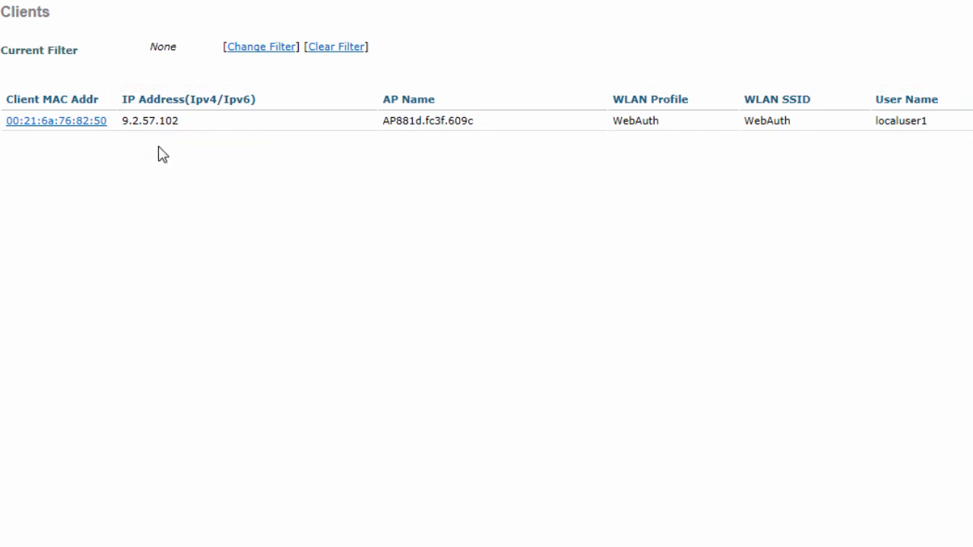
left_click(90, 122)
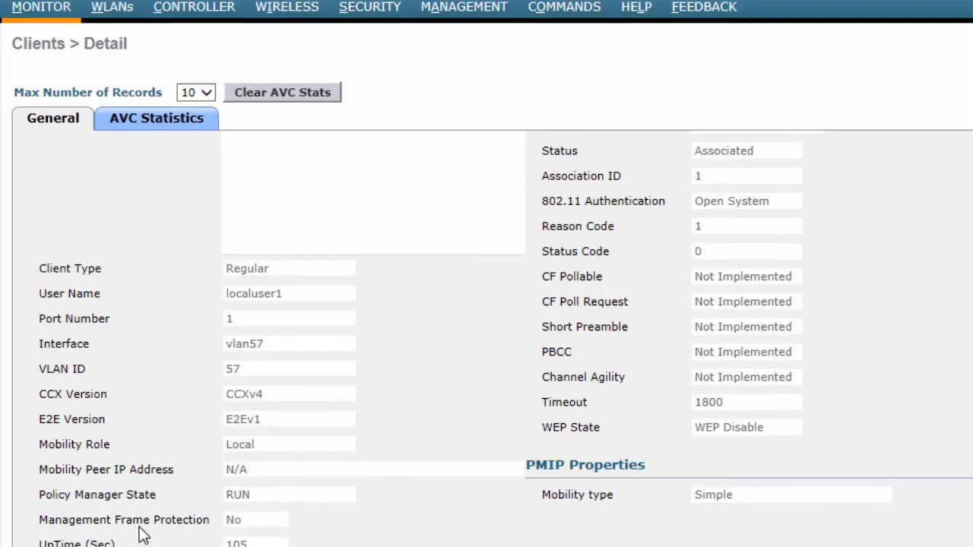
scroll(143, 536, "down", 3)
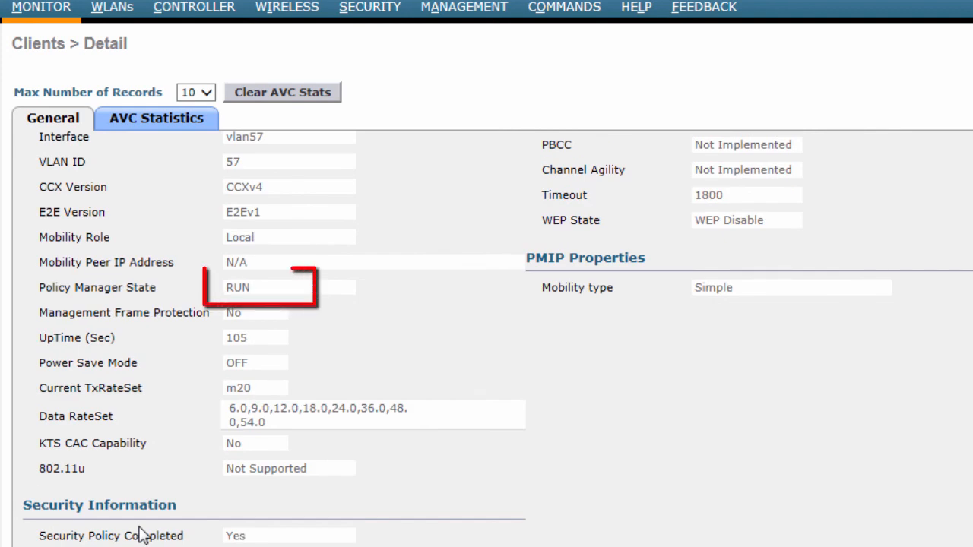